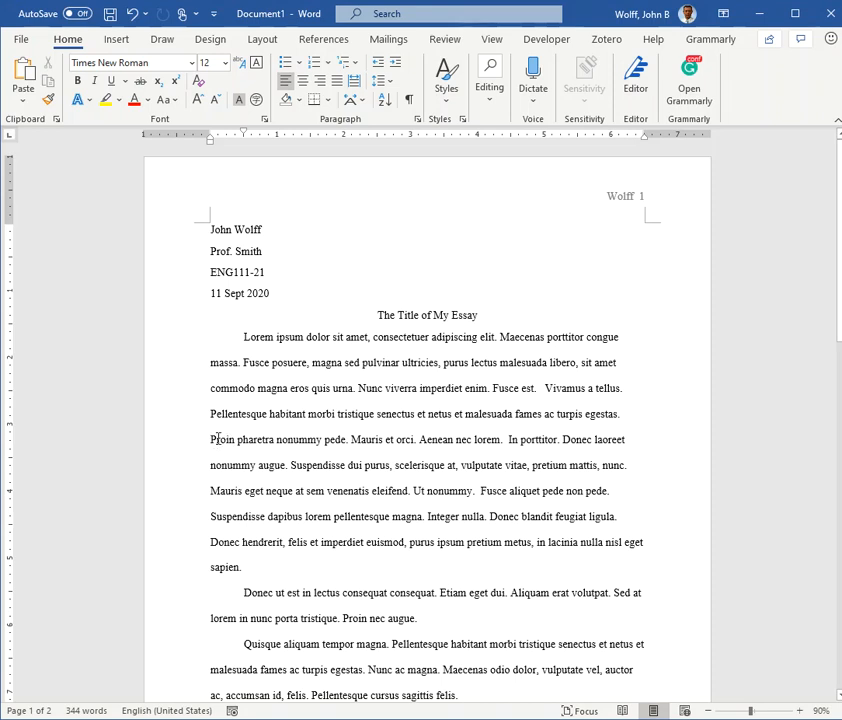
Step: Insert the picture hotChocolate.jpg from this device before "Proin pharetra nonummy pede" in the essay's first paragraph
click(117, 40)
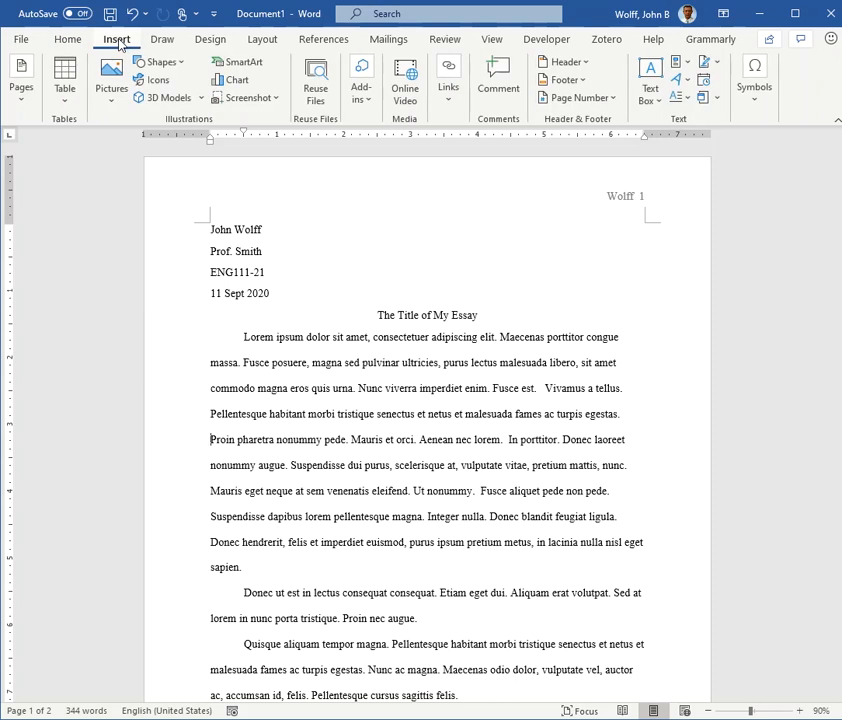
click(113, 86)
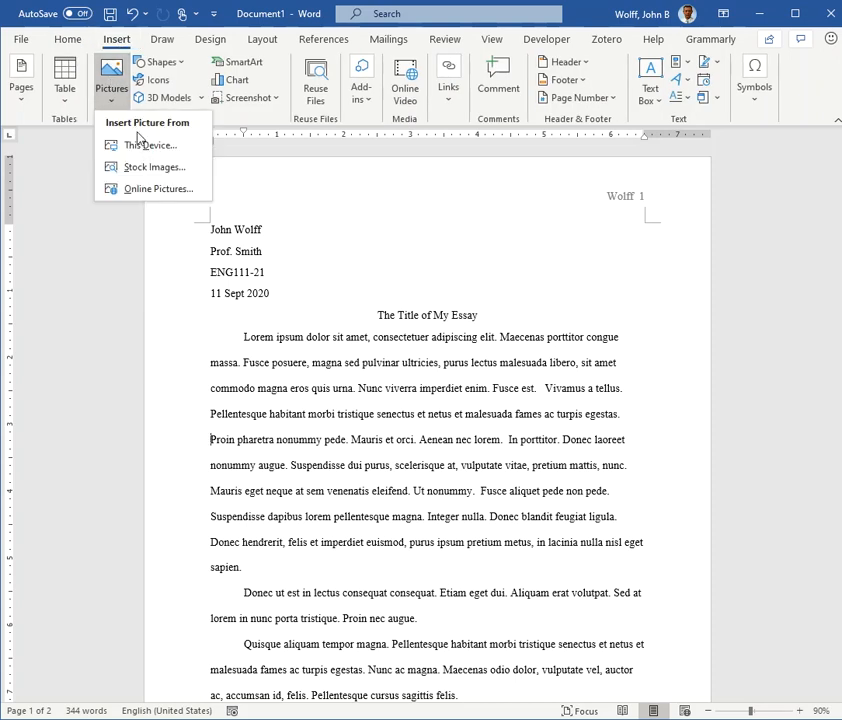
click(175, 146)
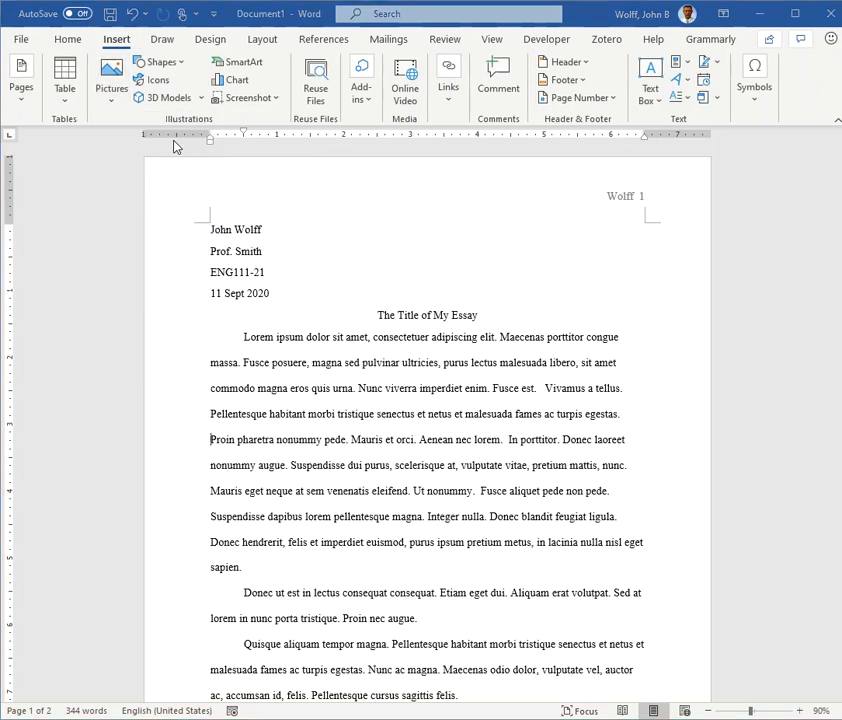
click(393, 254)
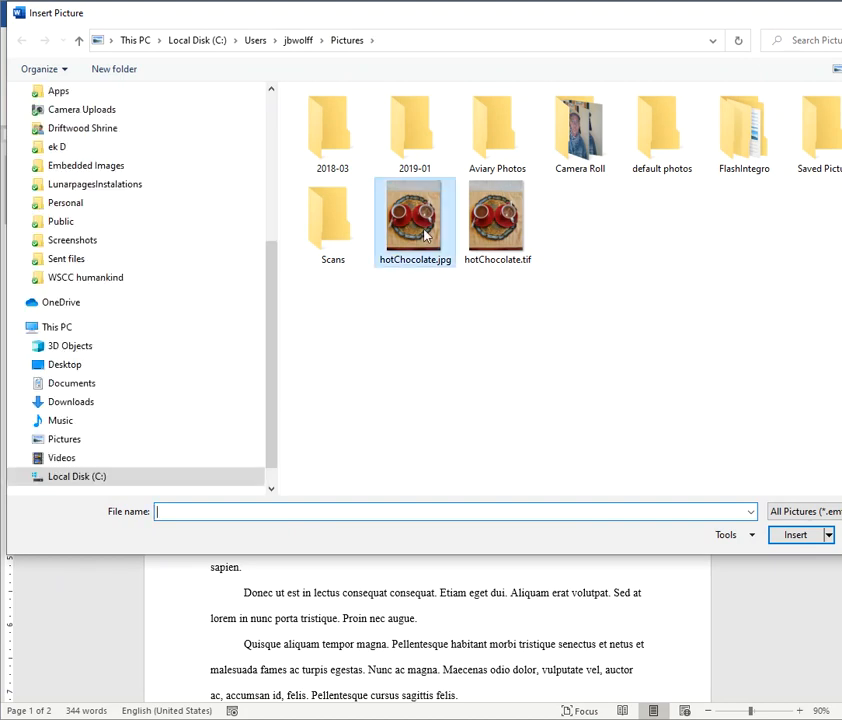
click(791, 538)
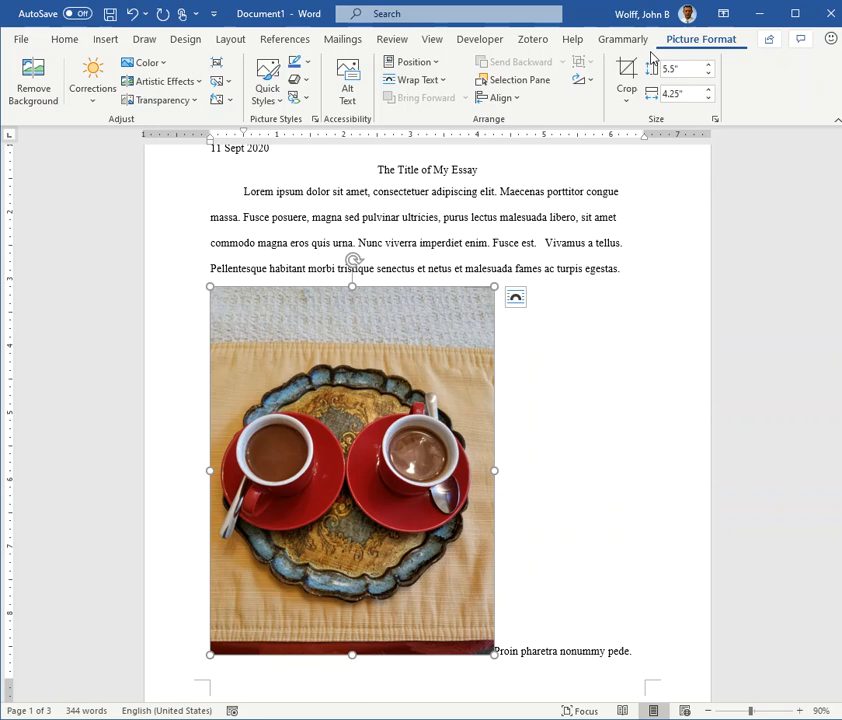
Step: Crop the picture's top and bottom edges to a height of about 3.84" and scale it proportionally to about 3.2" by 3.54"
click(627, 70)
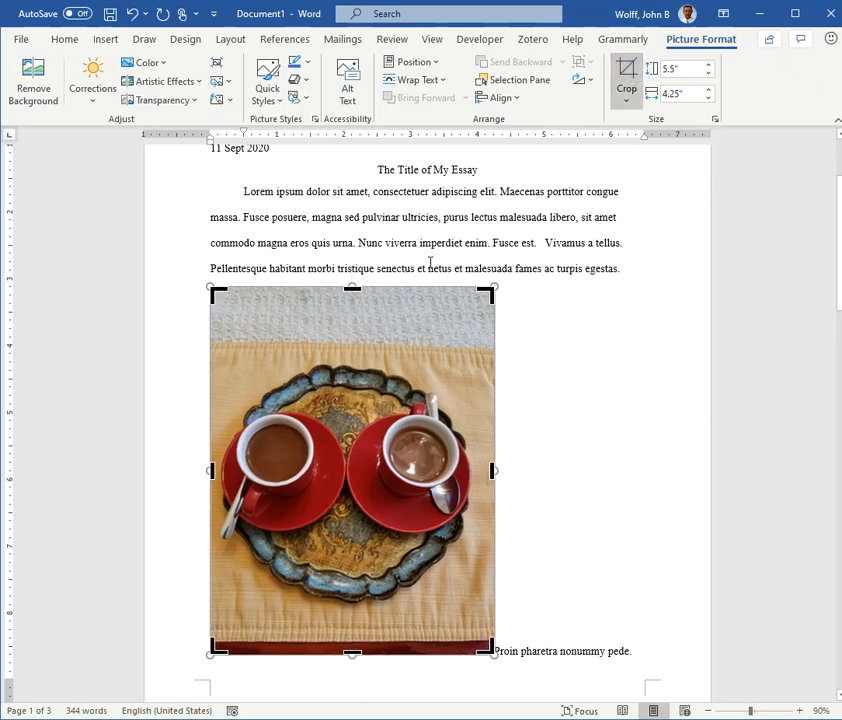
drag(352, 288, 349, 349)
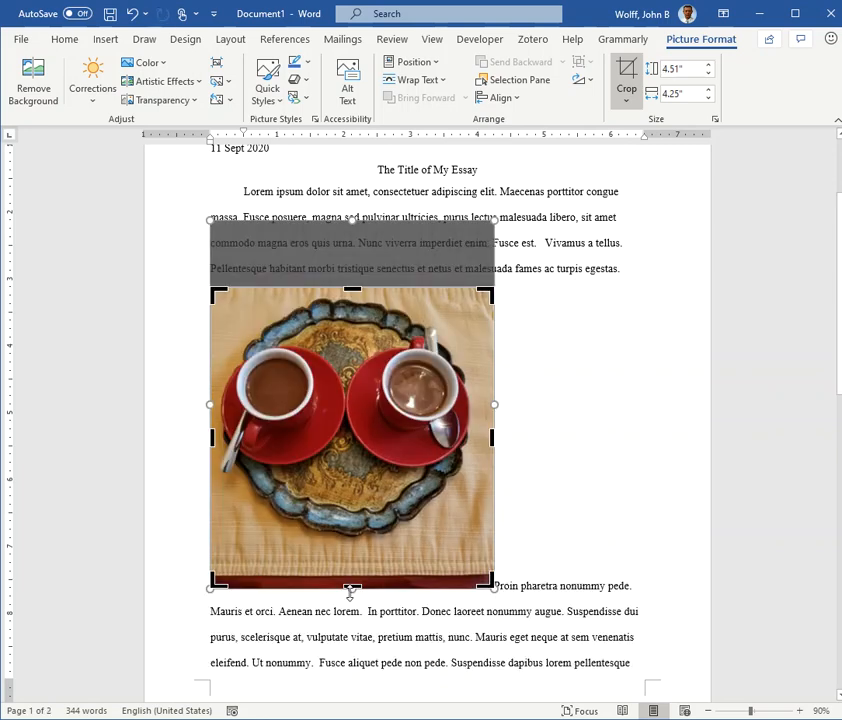
drag(352, 588, 348, 542)
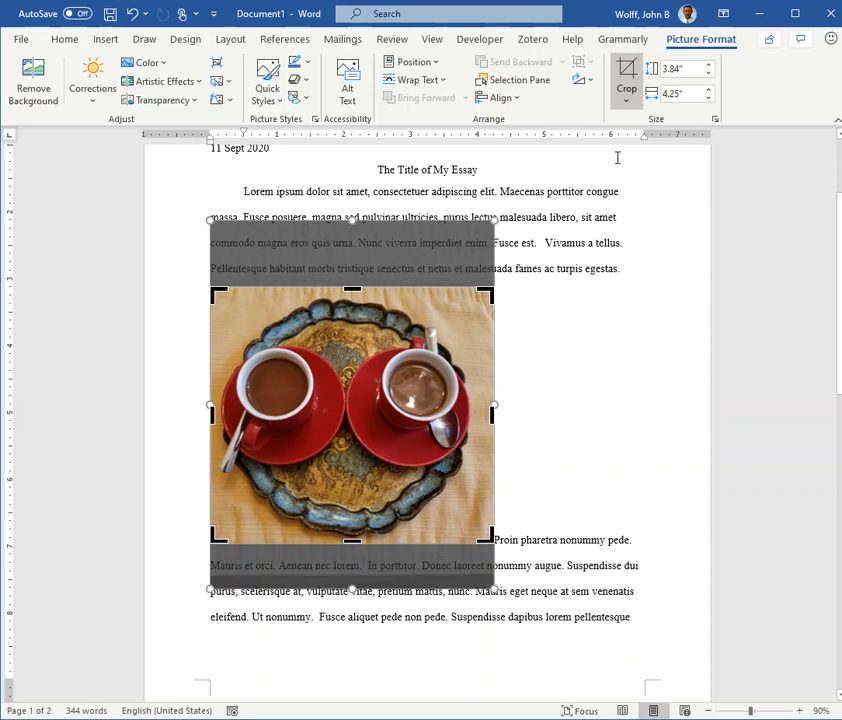
click(627, 70)
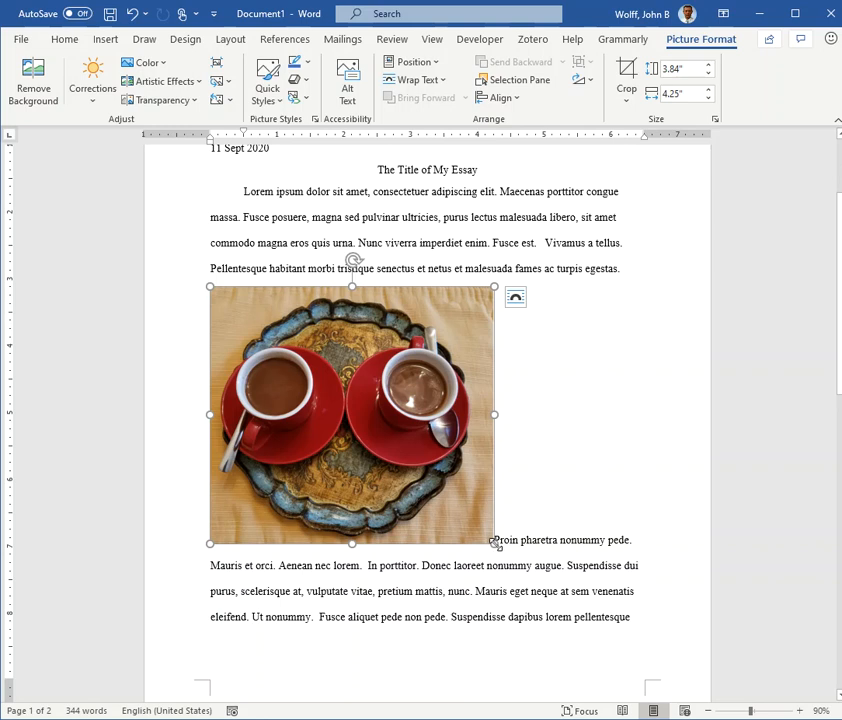
drag(494, 543, 421, 503)
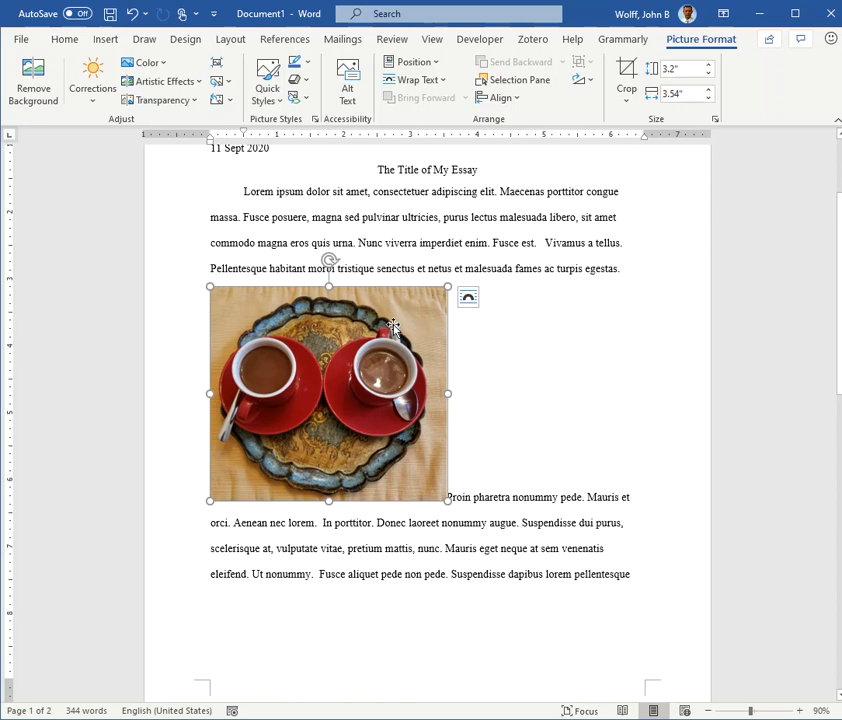
click(449, 494)
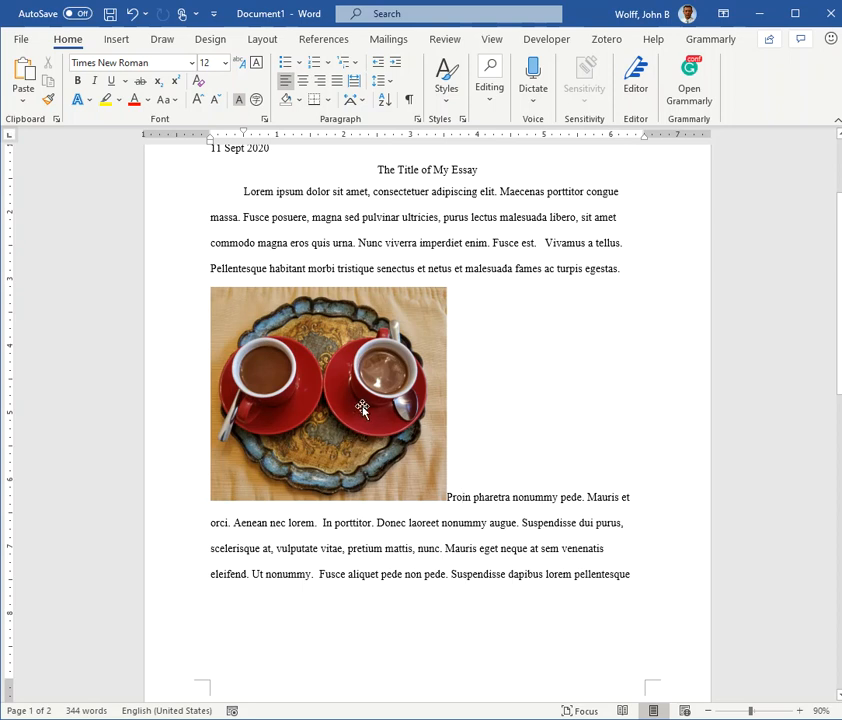
Step: Set the hot chocolate picture's text wrapping to Square so the paragraph flows beside it
click(387, 378)
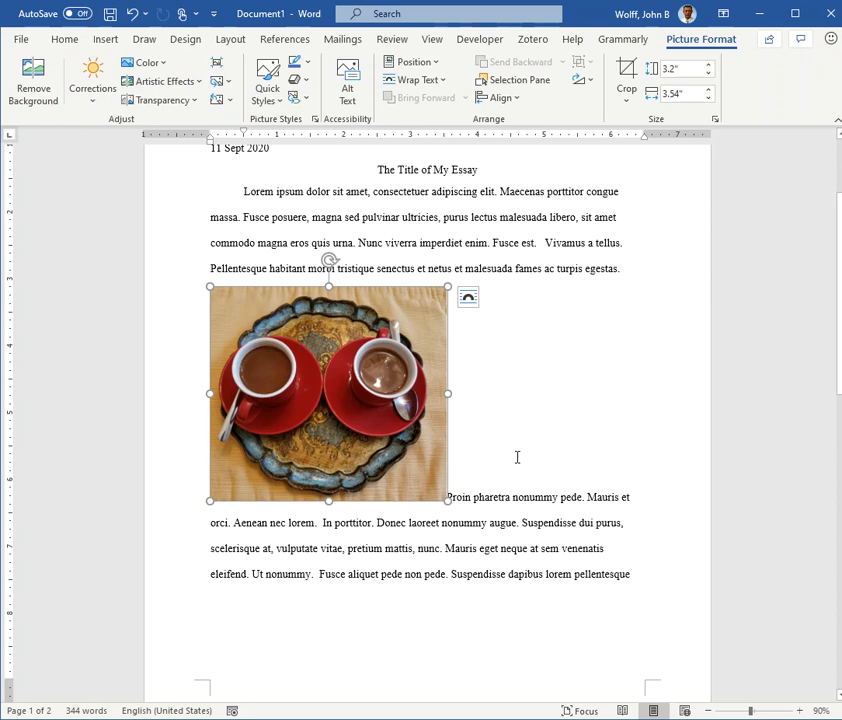
click(469, 299)
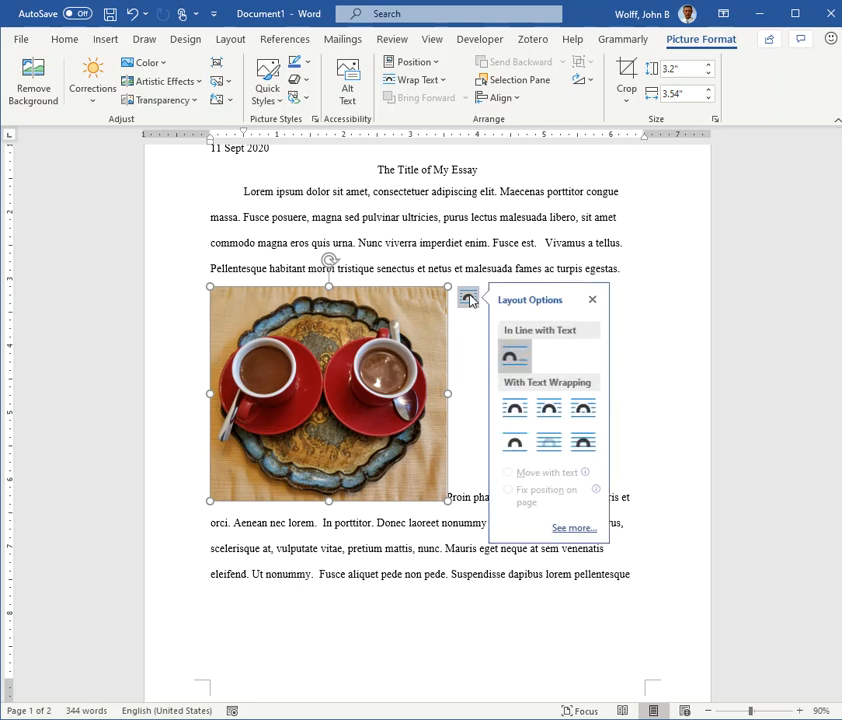
click(513, 410)
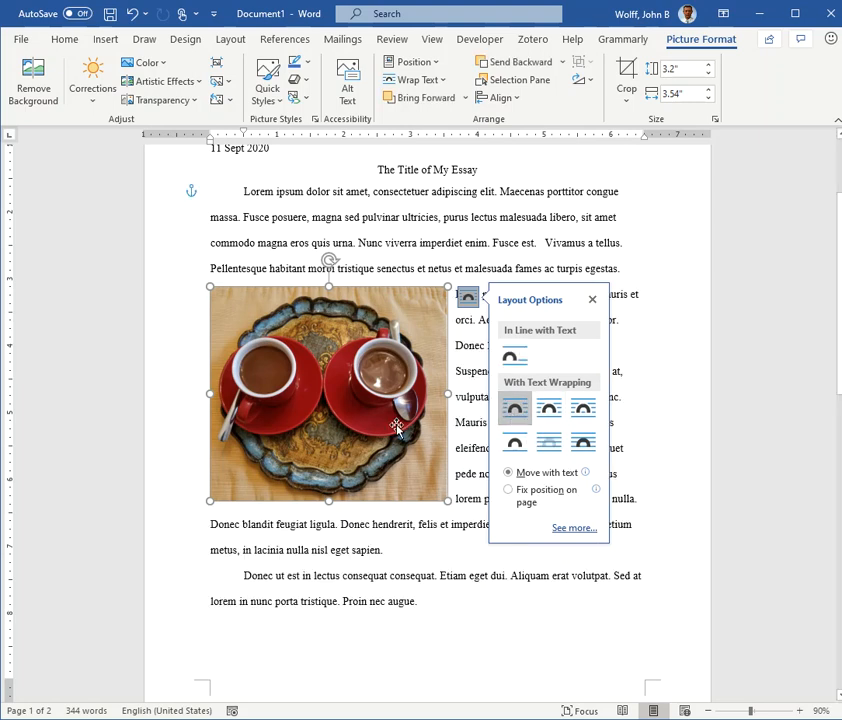
click(502, 450)
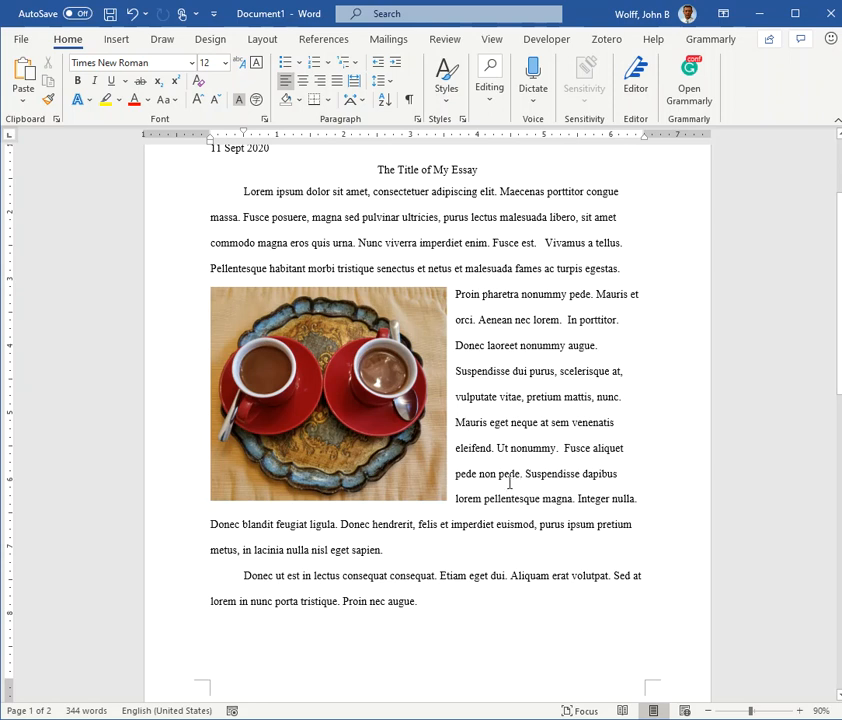
Step: Add the caption "Figure 1: Hot Chocolate." to the picture, positioned below the selected item
click(356, 396)
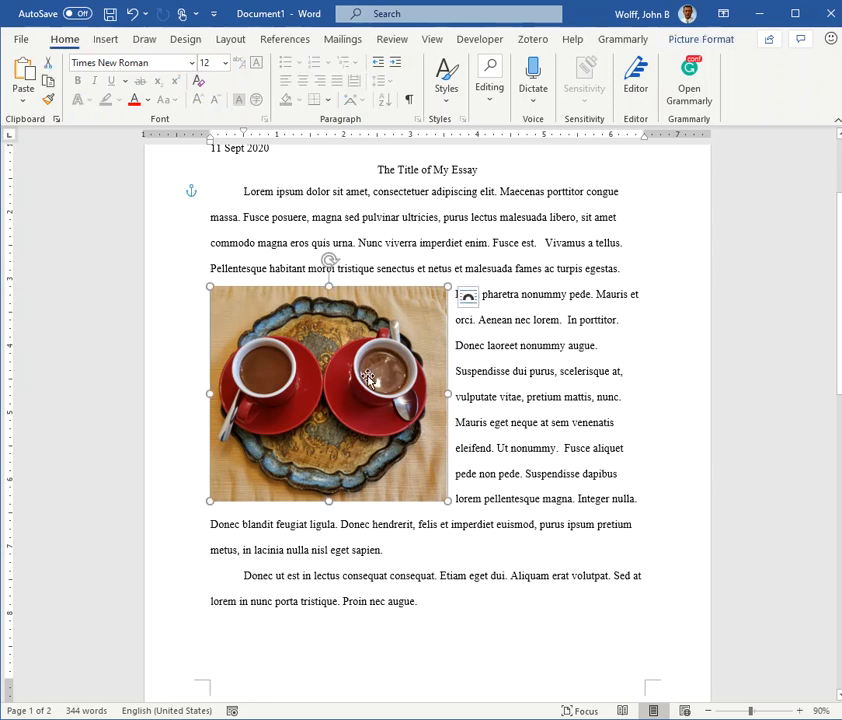
right_click(340, 366)
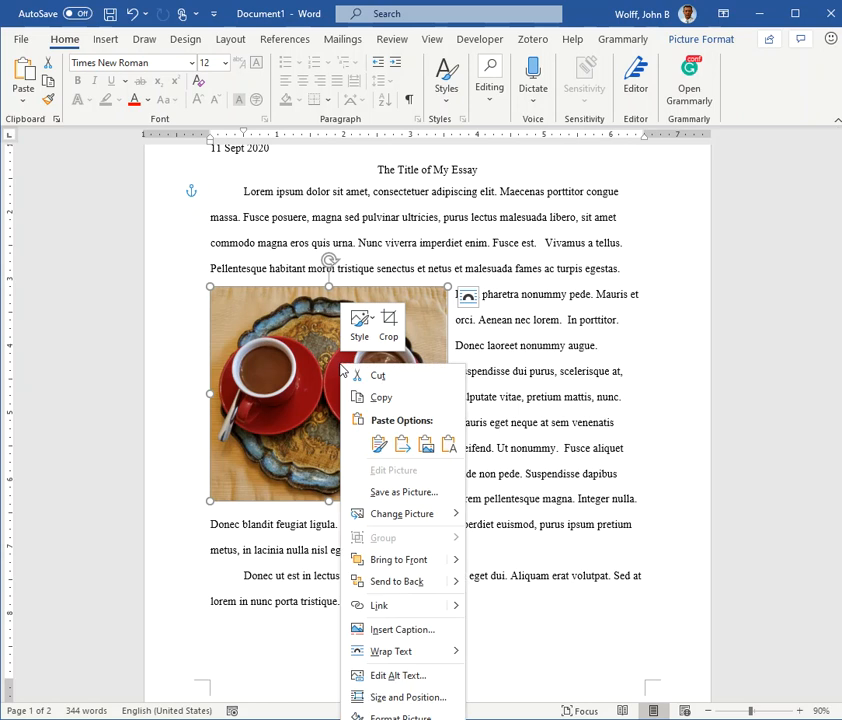
click(393, 306)
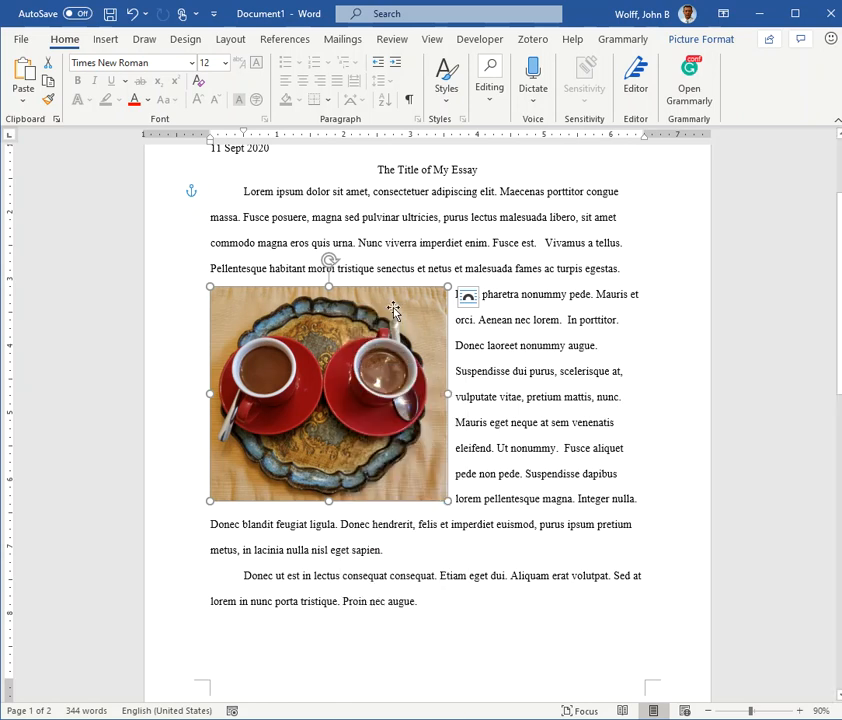
right_click(384, 298)
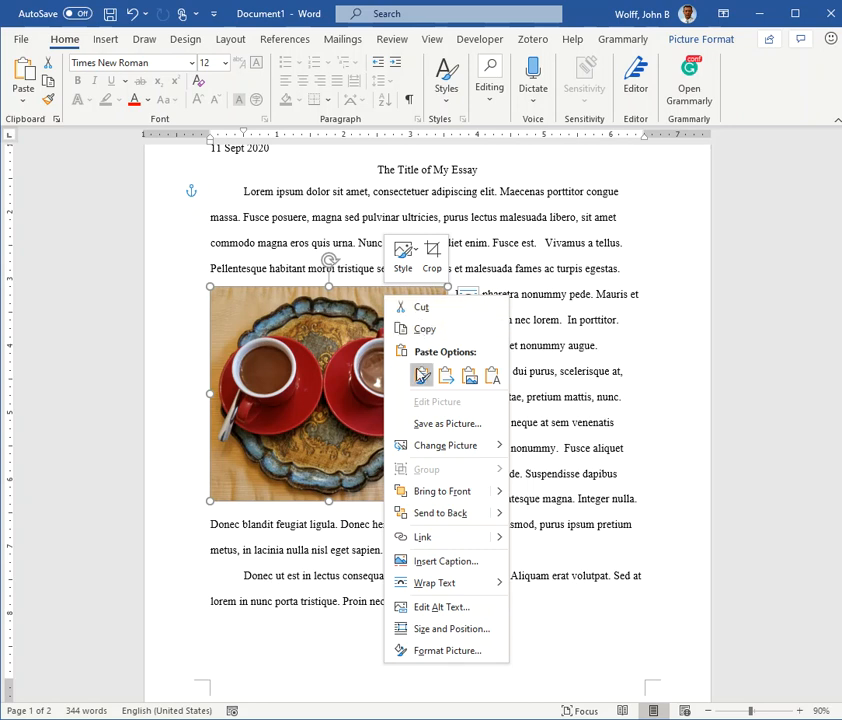
click(438, 569)
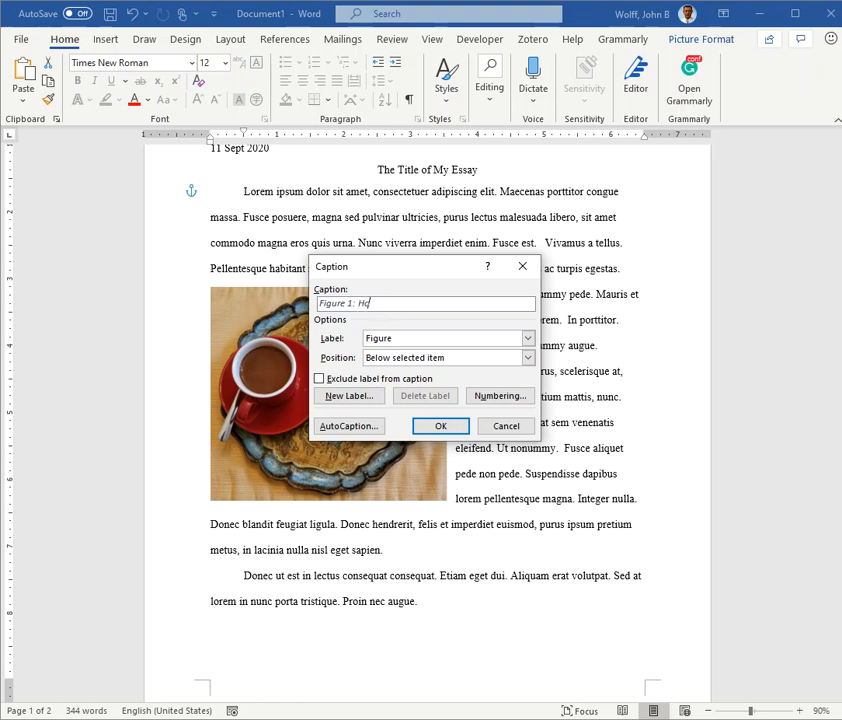
text(Hot Chocolate.)
click(449, 429)
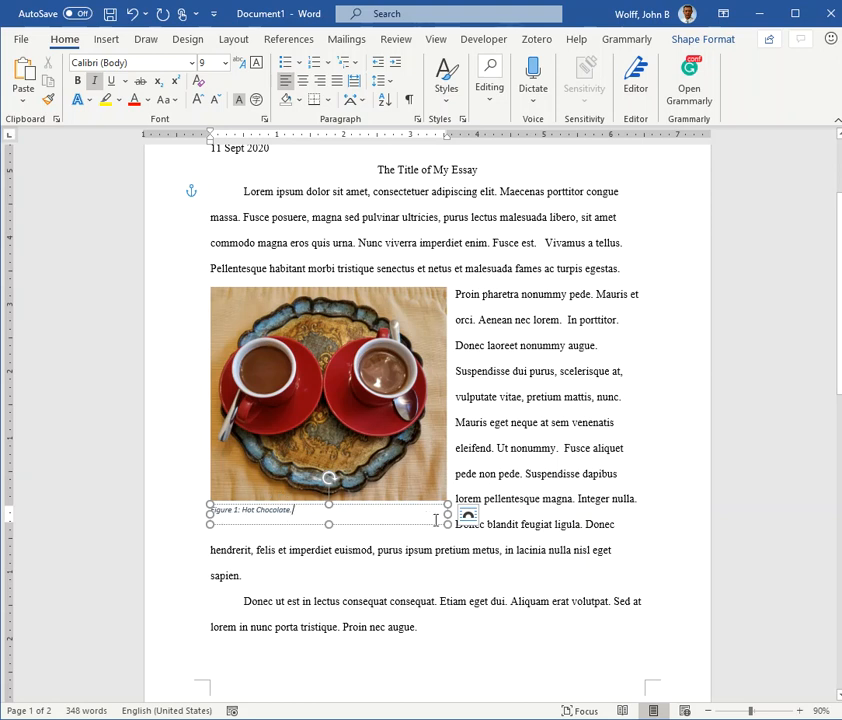
click(519, 528)
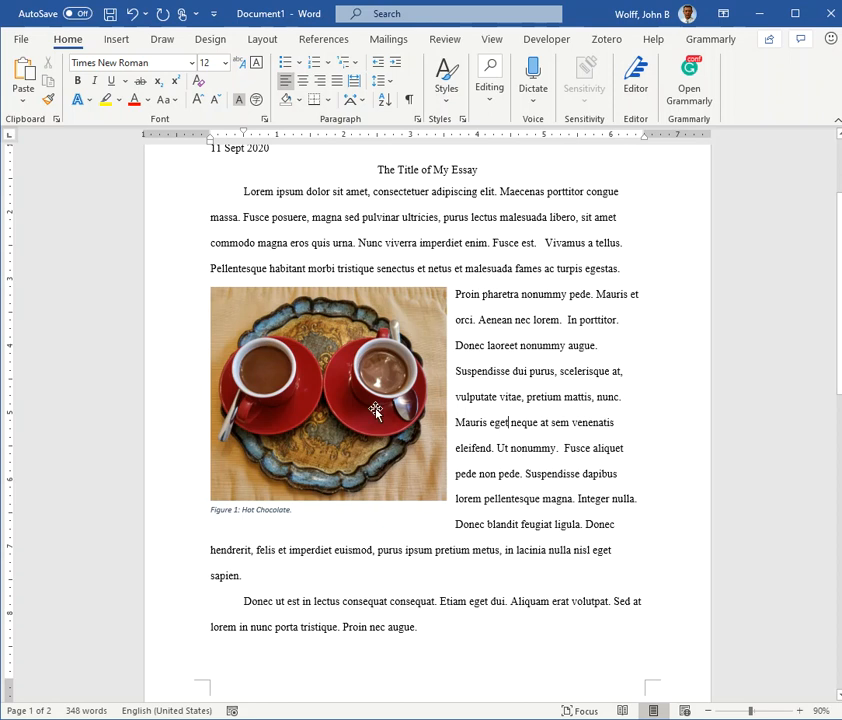
Step: Try moving the picture about two text lines up the page without its caption, and undo the move
drag(375, 410, 385, 361)
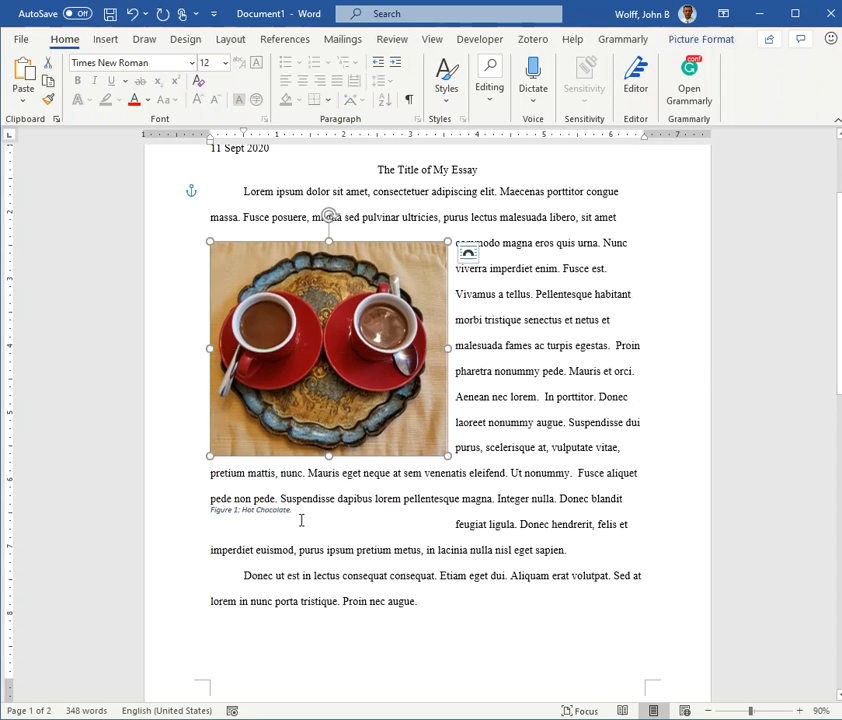
click(131, 14)
click(512, 450)
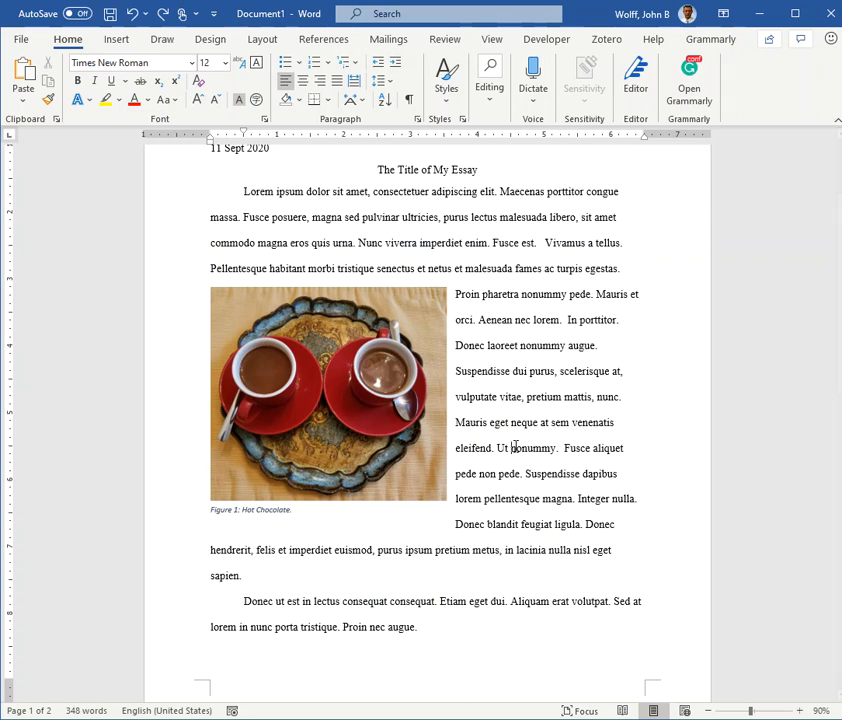
Step: Select the caption box together with the hot chocolate picture and group them into one object
click(229, 512)
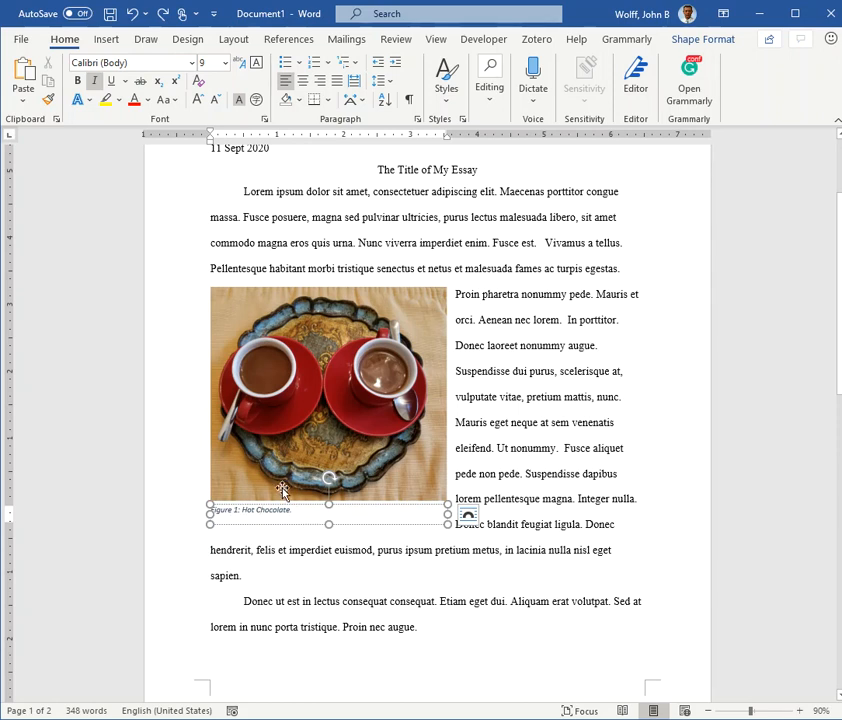
key(ctrl)
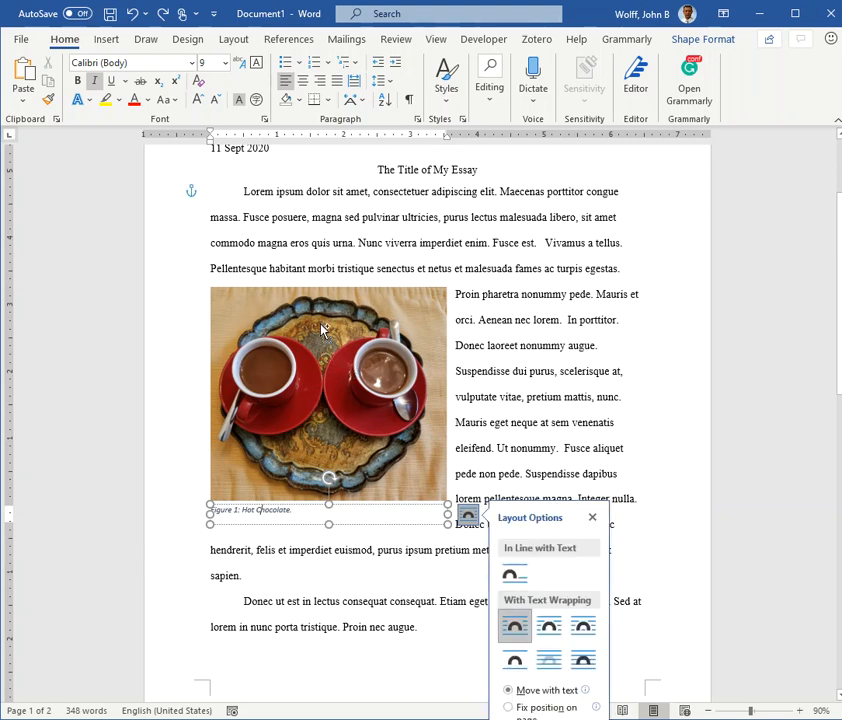
ctrl+click(322, 330)
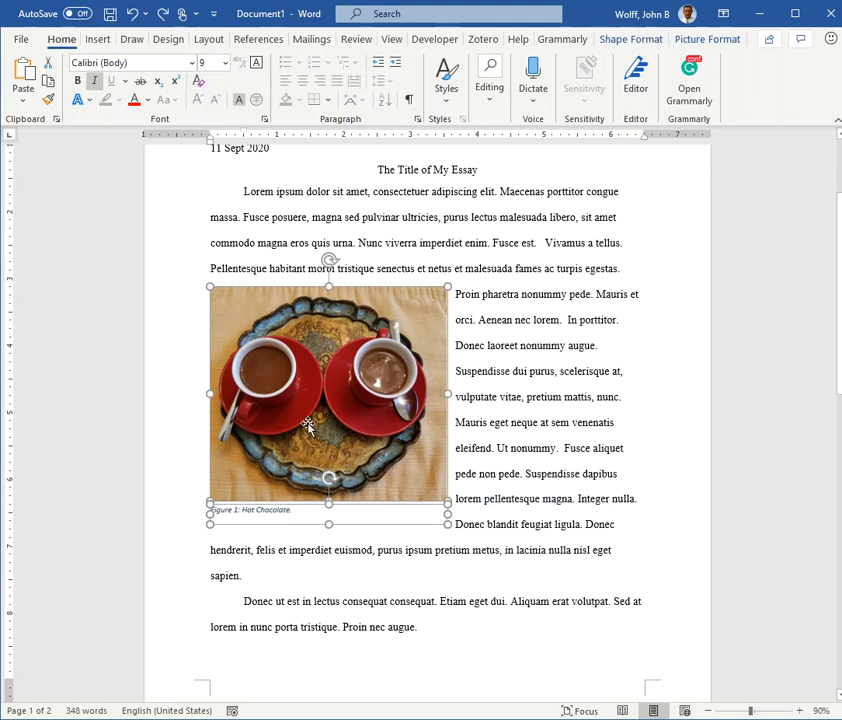
right_click(331, 381)
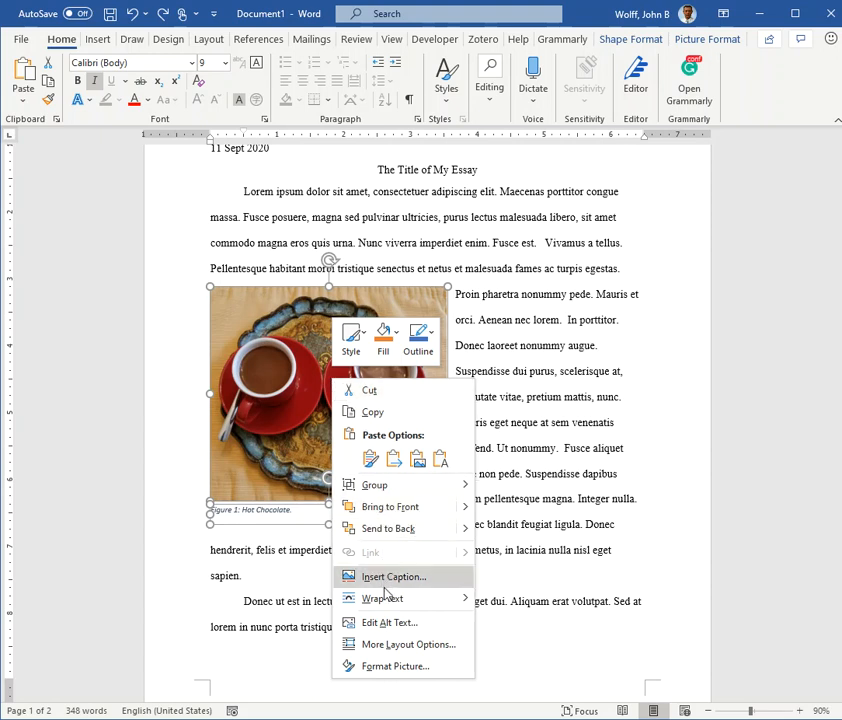
mouse_move(393, 487)
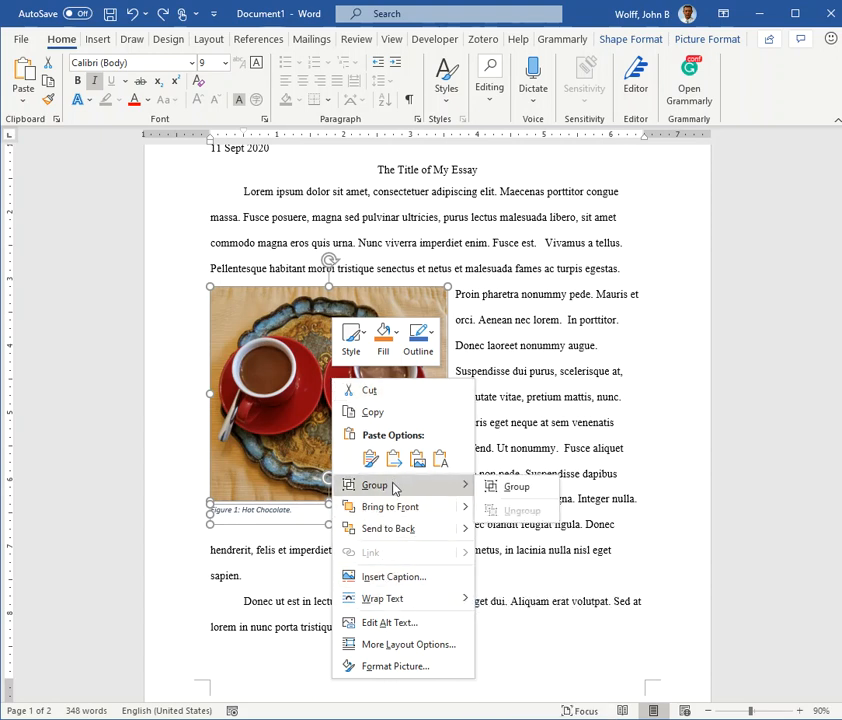
click(518, 488)
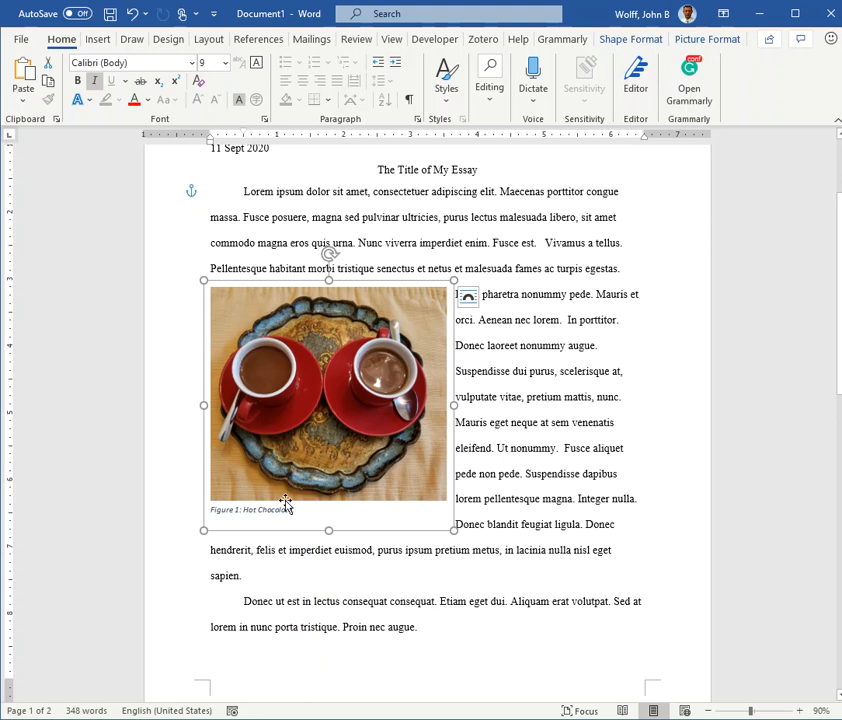
click(470, 507)
Step: Move the grouped picture and caption around the paragraph and place it at the left margin, below the line beginning "Proin pharetra"
drag(312, 370, 390, 323)
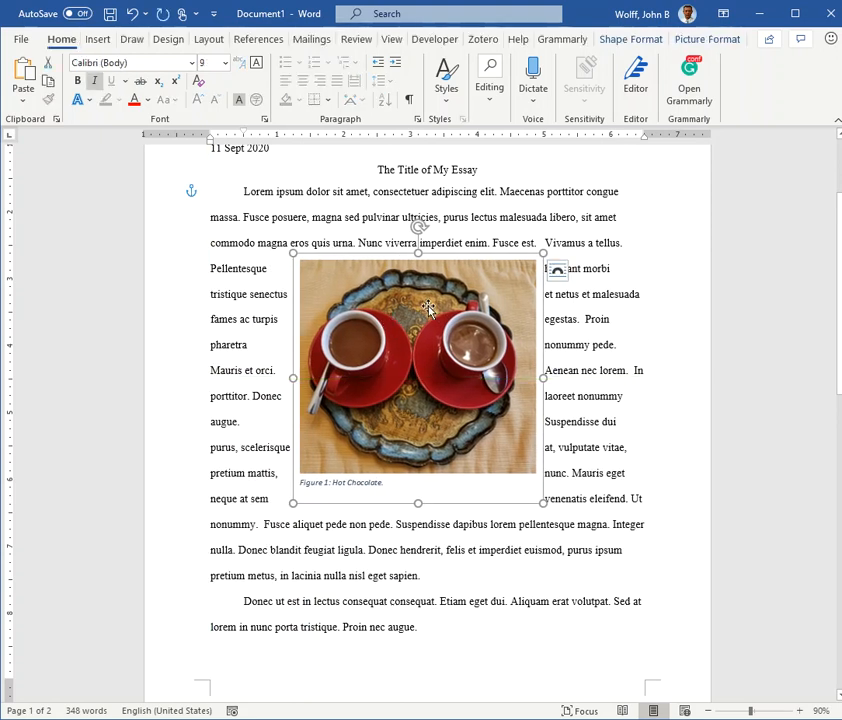
drag(440, 323, 347, 382)
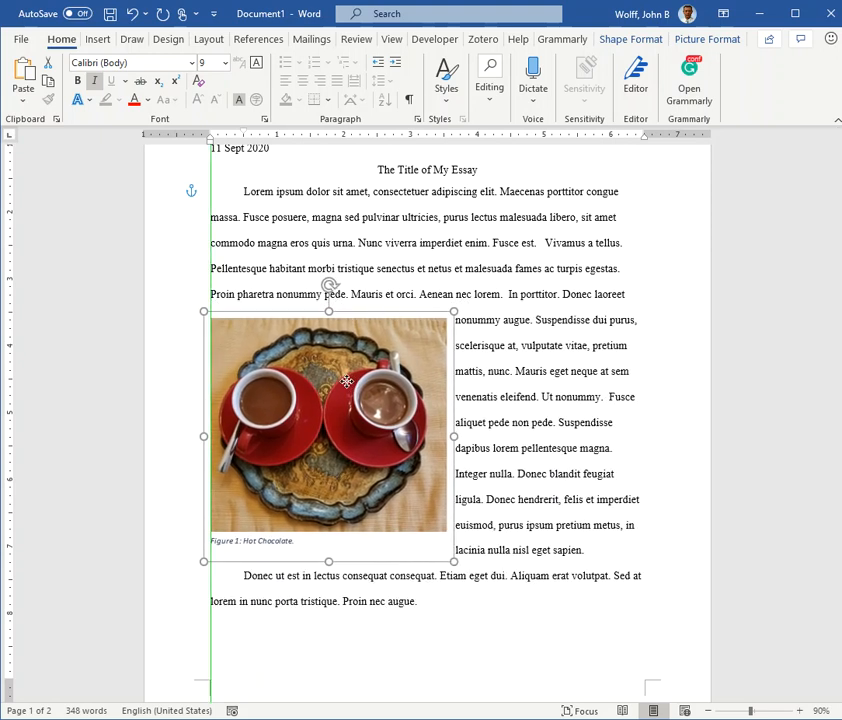
drag(346, 382, 347, 383)
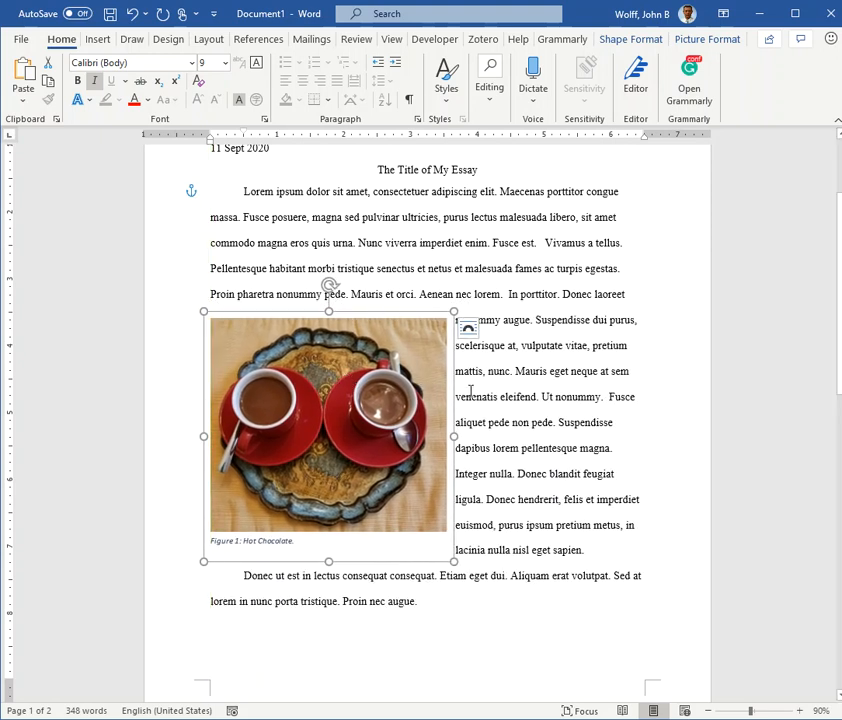
click(519, 397)
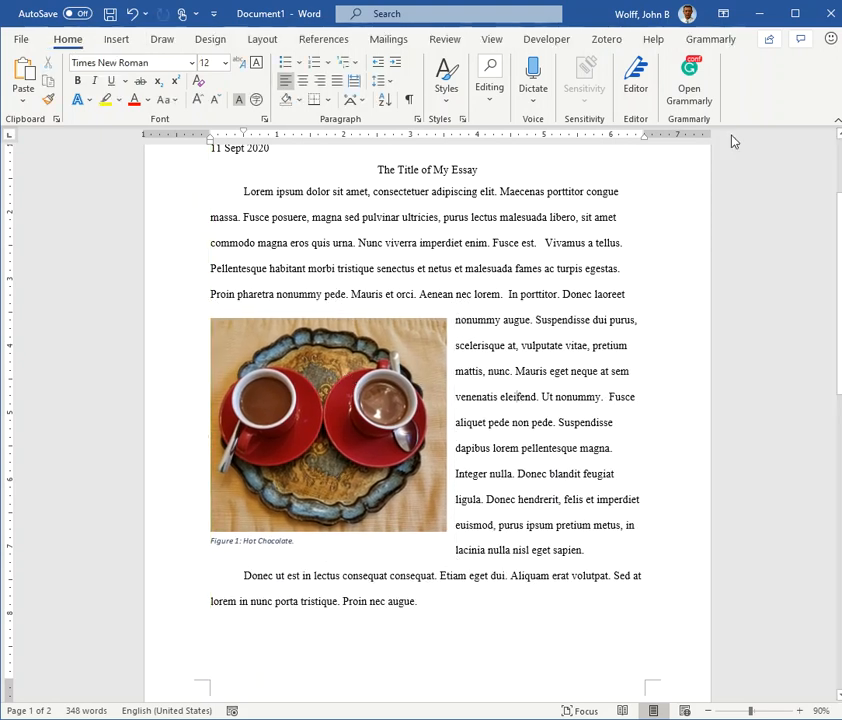
Step: Switch to the essay in Google Docs and start a new drawing before the word "porttitor" in the first paragraph
click(762, 16)
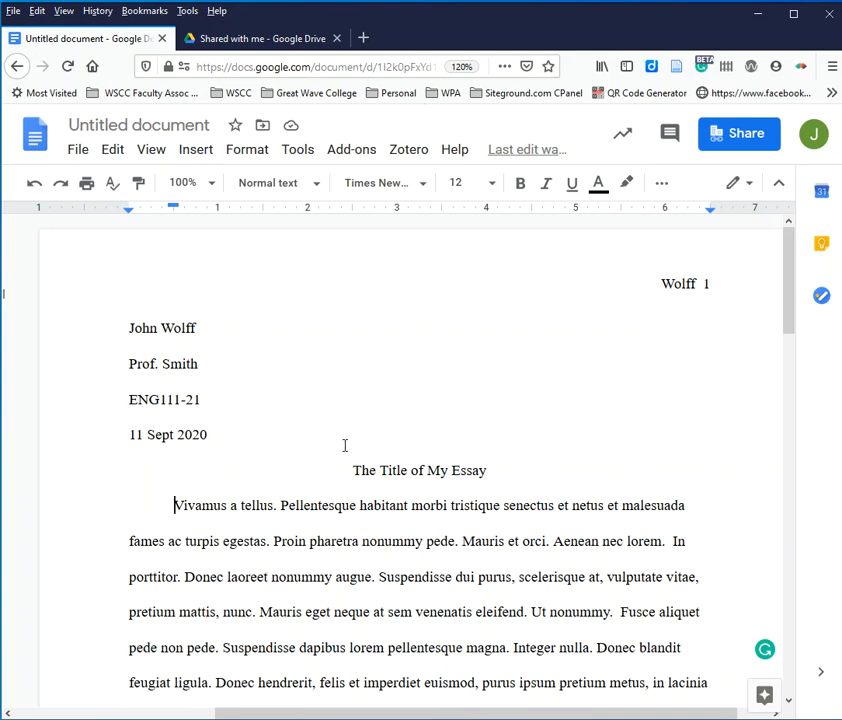
click(129, 577)
click(197, 152)
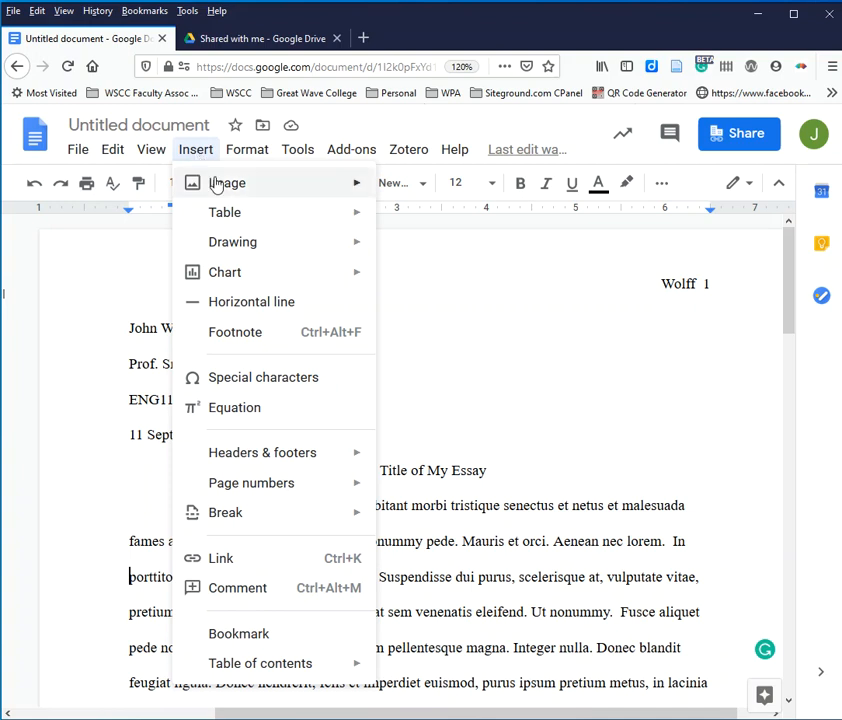
mouse_move(224, 195)
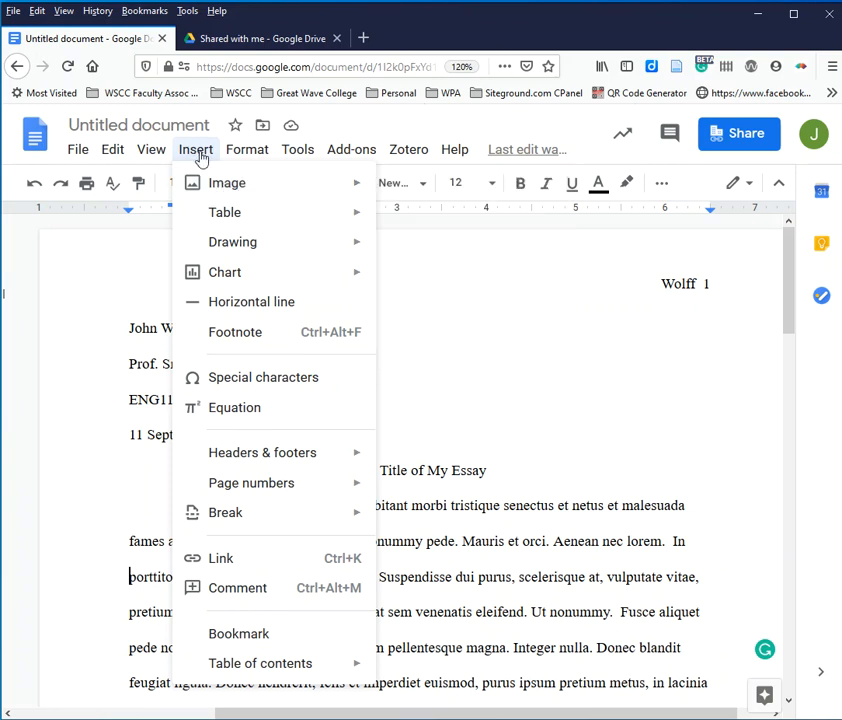
mouse_move(230, 250)
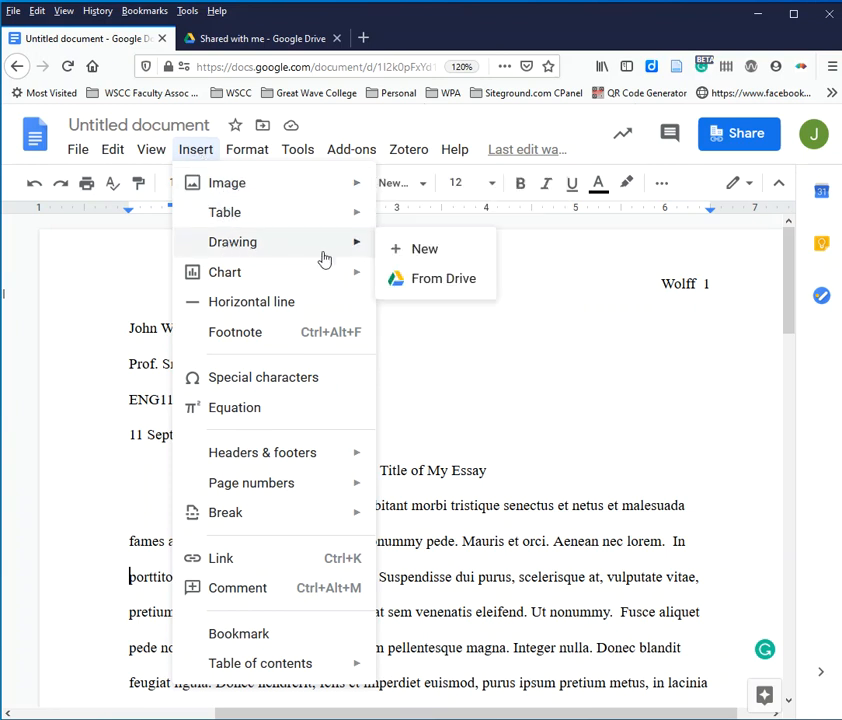
click(426, 252)
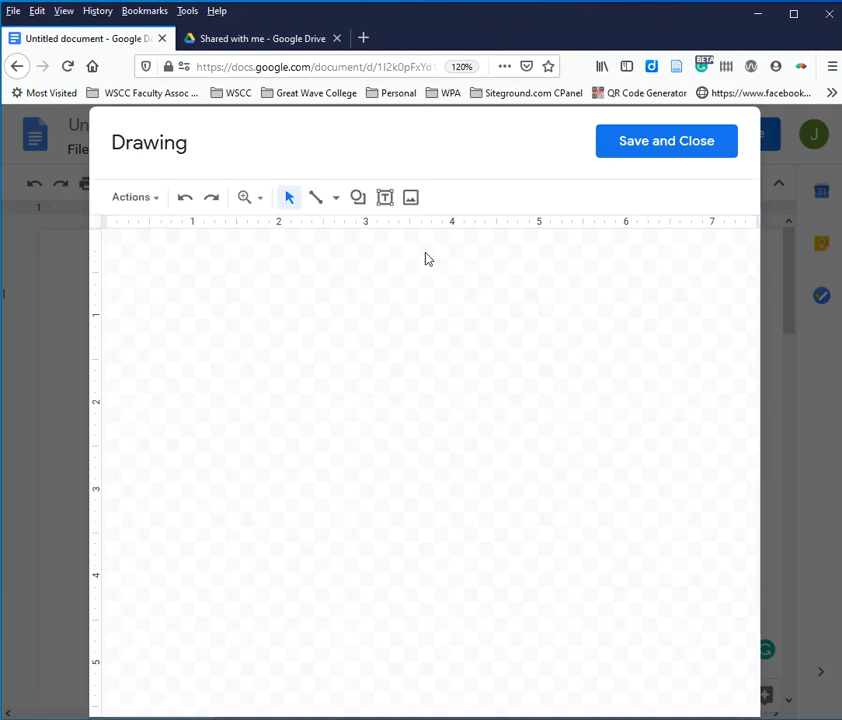
Step: Upload hotChocolate.jpg from the Pictures folder into the drawing
click(413, 200)
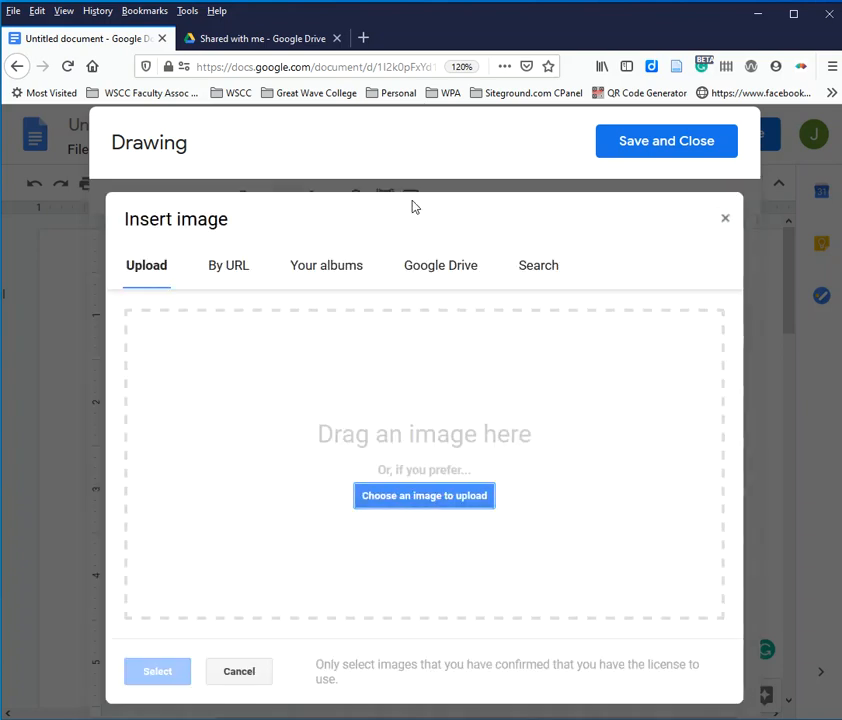
click(424, 495)
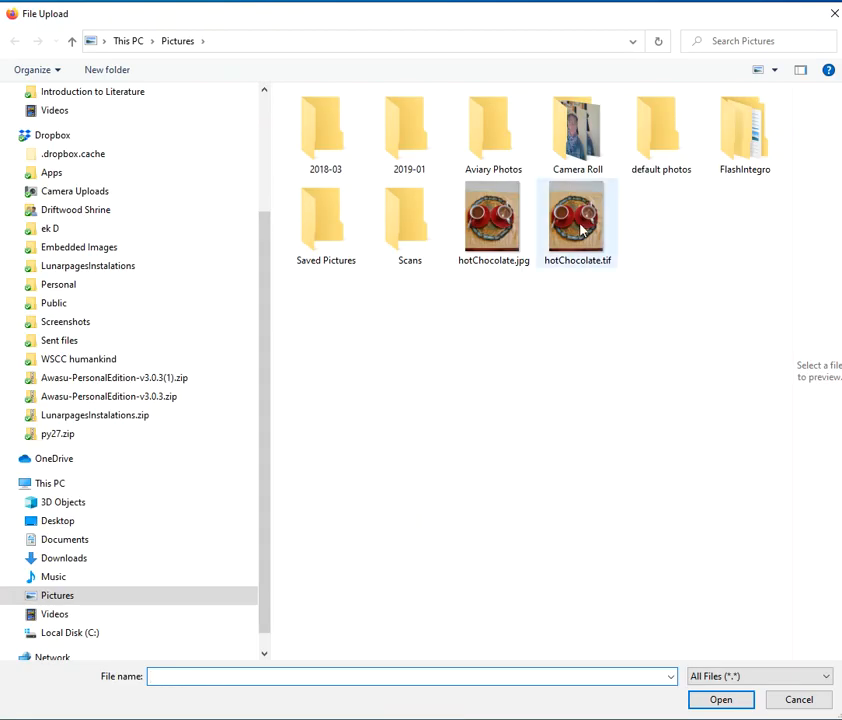
click(493, 225)
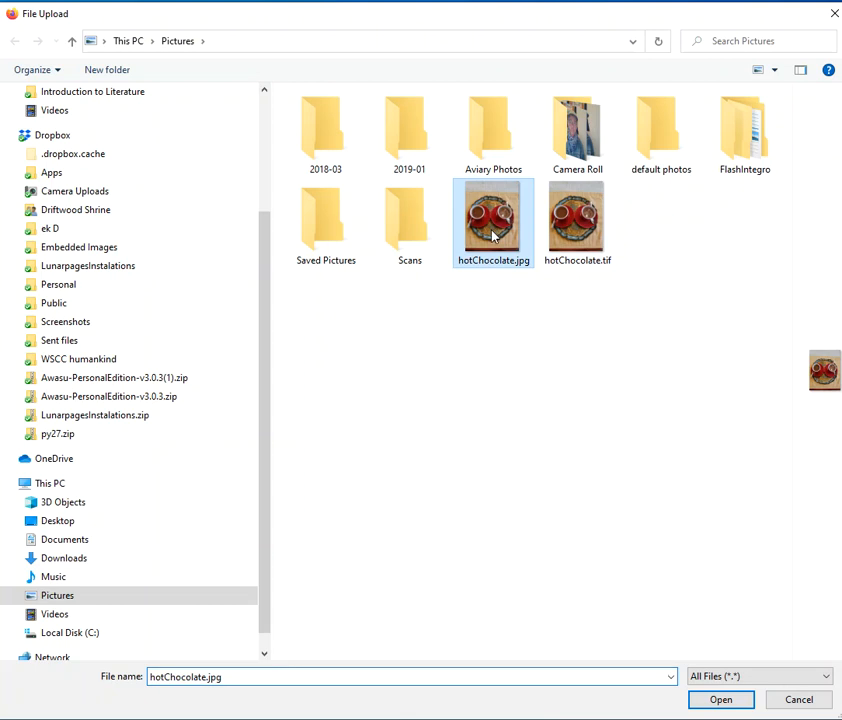
click(728, 700)
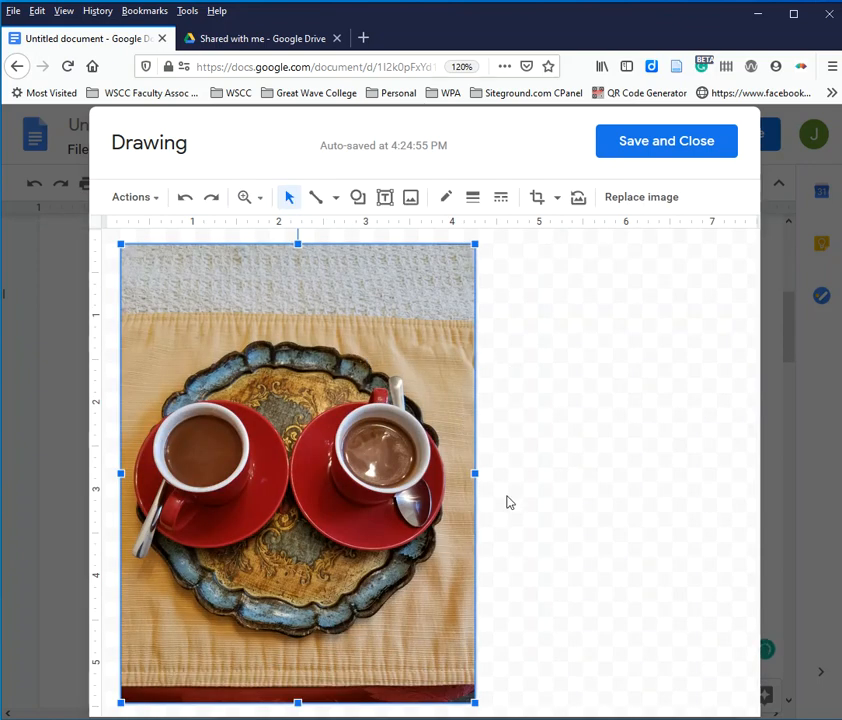
Step: Crop the picture to remove the white cloth strip along its top and the red strip along its bottom
click(539, 199)
drag(300, 246, 297, 327)
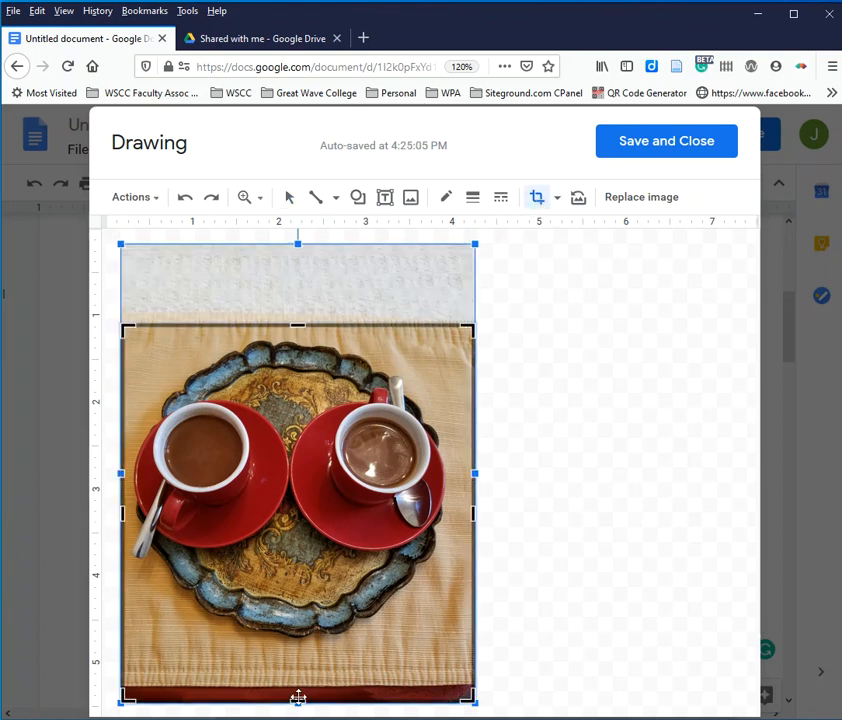
drag(298, 701, 305, 655)
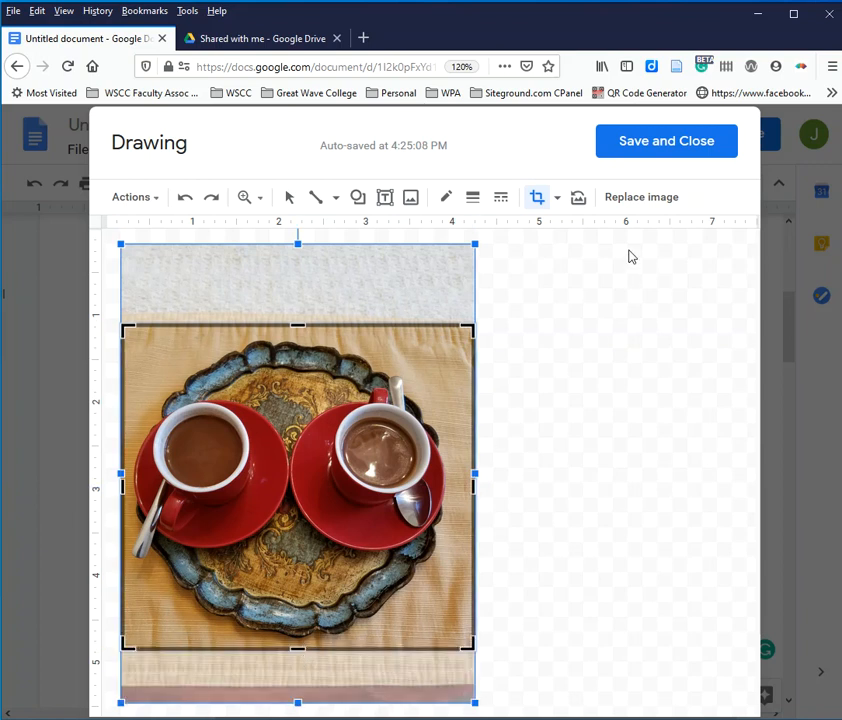
click(537, 200)
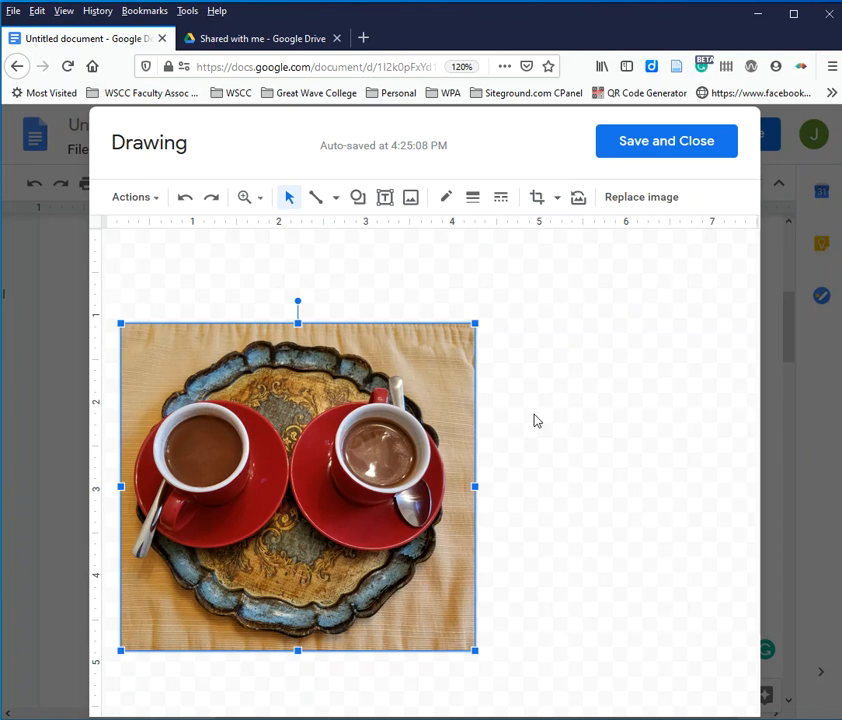
Step: Move the cropped picture to the canvas's upper-left corner and shrink it proportionally to about 3.4 inches wide
drag(416, 328, 419, 262)
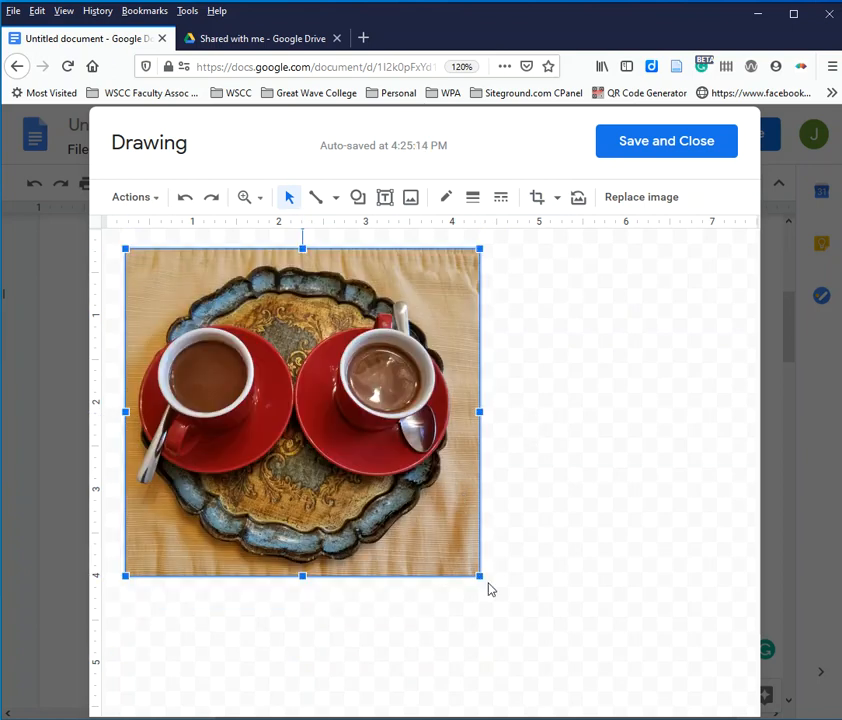
mouse_move(368, 269)
mouse_down()
mouse_move(346, 250)
mouse_move(355, 257)
mouse_up()
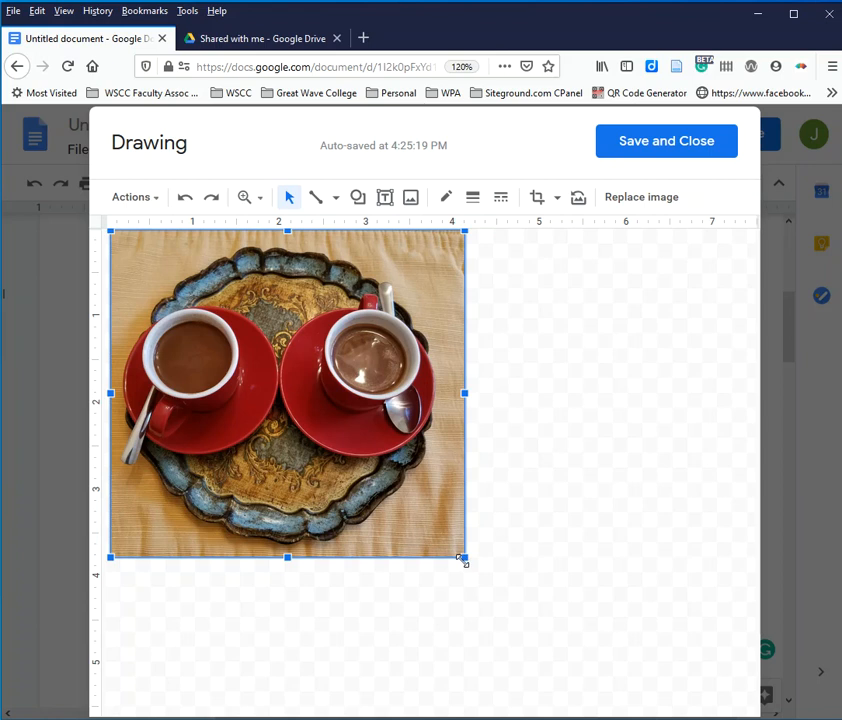
drag(464, 558, 395, 508)
click(418, 558)
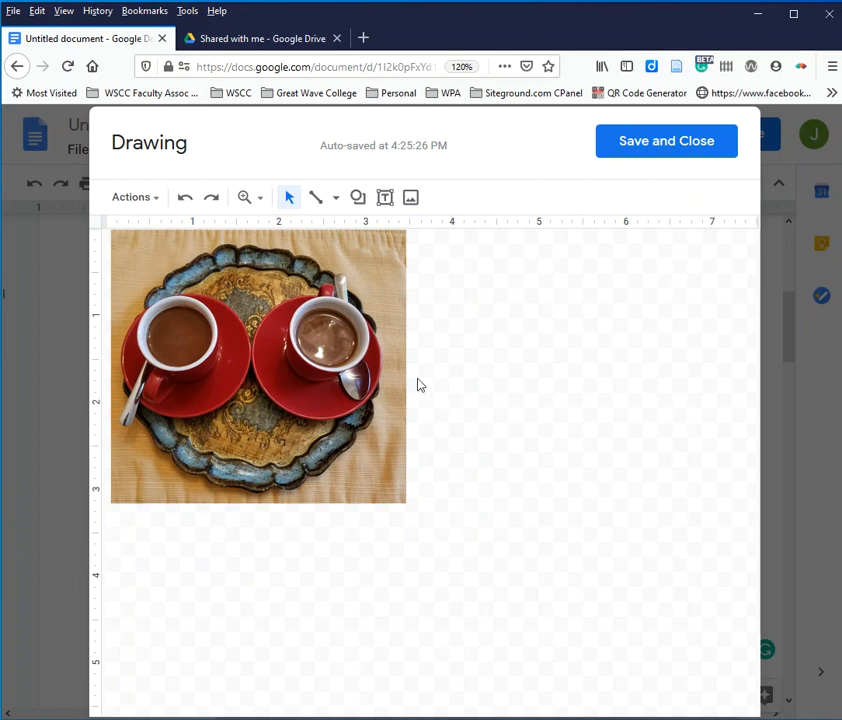
Step: Add a text box as wide as the picture directly beneath it, containing the caption "Figure 1: Hot Chocolate."
click(385, 201)
click(385, 199)
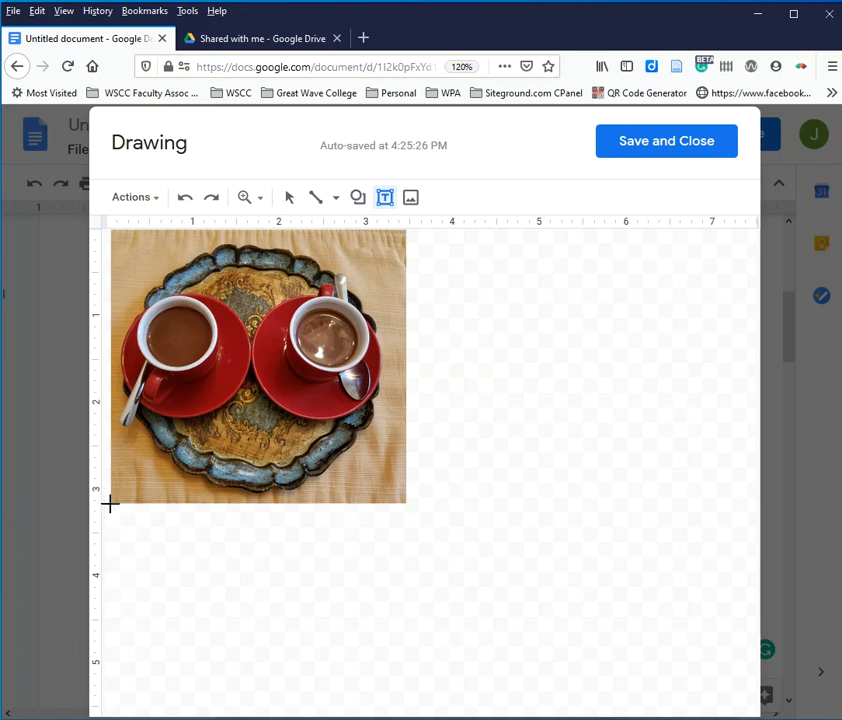
drag(110, 505, 402, 553)
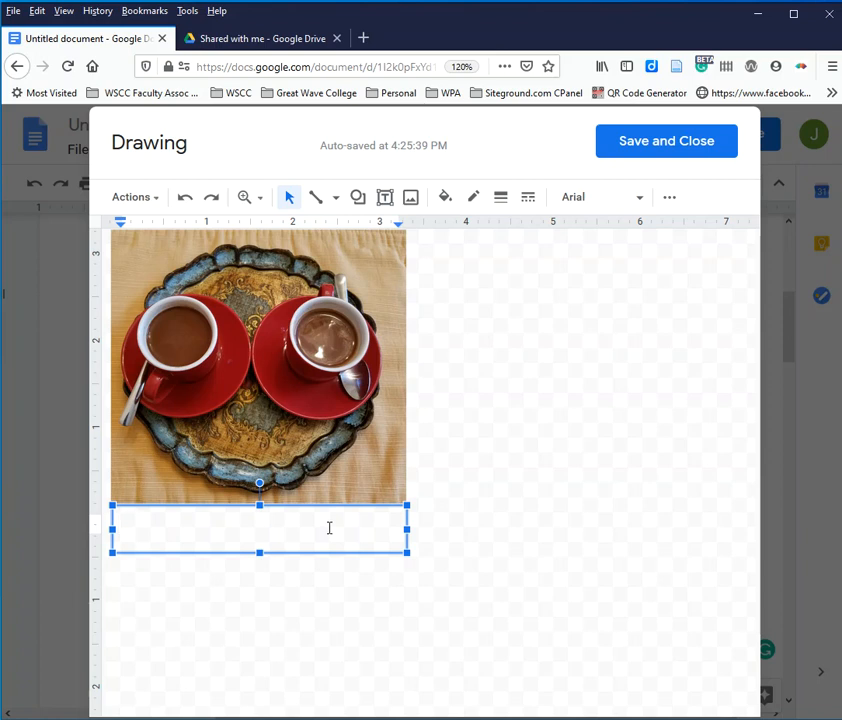
text(Hot)
key(BackSpace)
key(BackSpace)
key(BackSpace)
key(BackSpace)
text(Figure 1: Hot Choc)
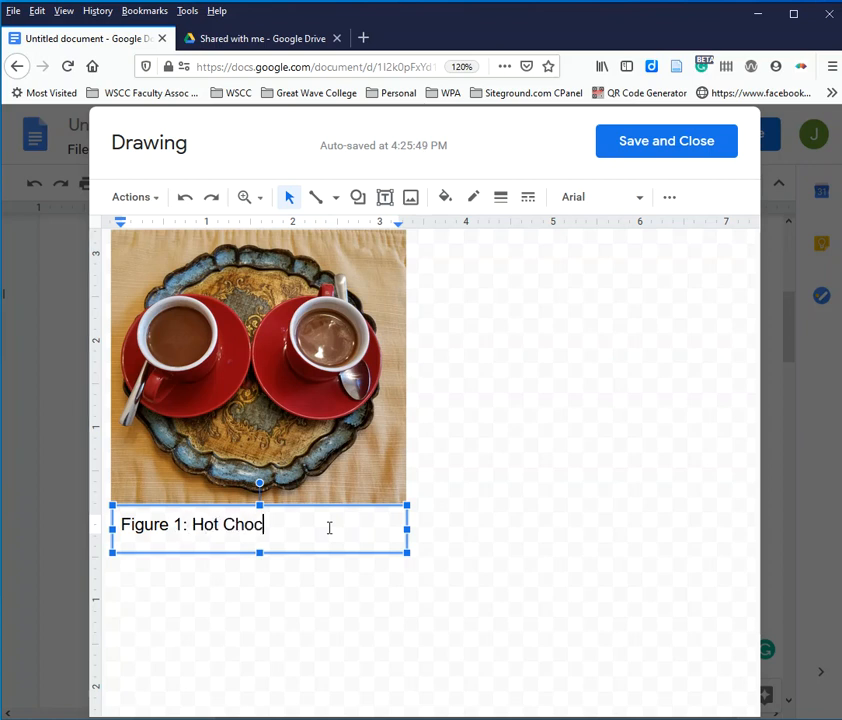
text(ok)
key(BackSpace)
text(olate.)
Step: Format the whole caption text in Times New Roman at size 11
drag(120, 528, 319, 533)
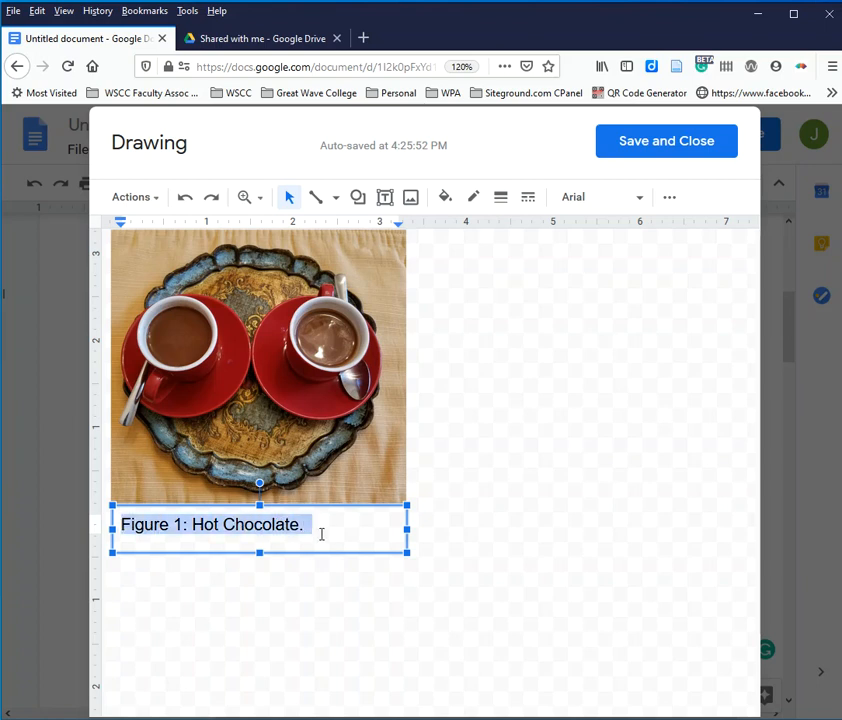
click(640, 200)
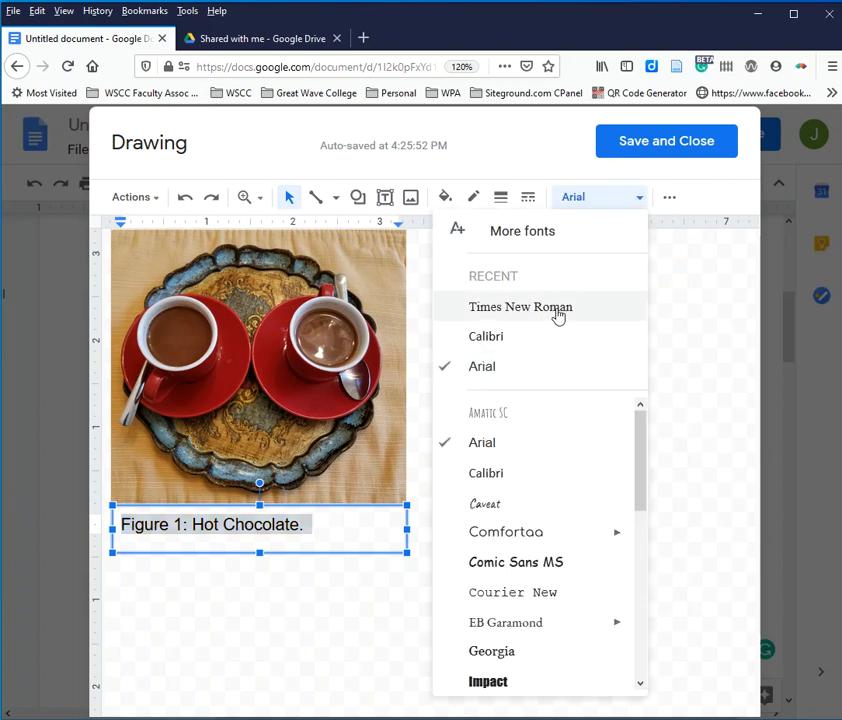
click(558, 316)
click(669, 200)
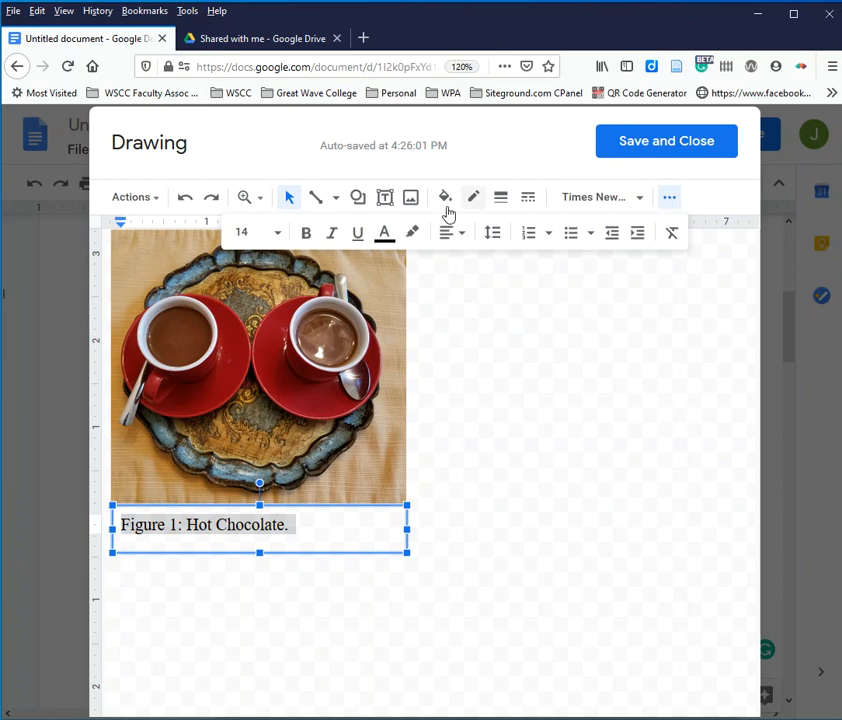
click(279, 236)
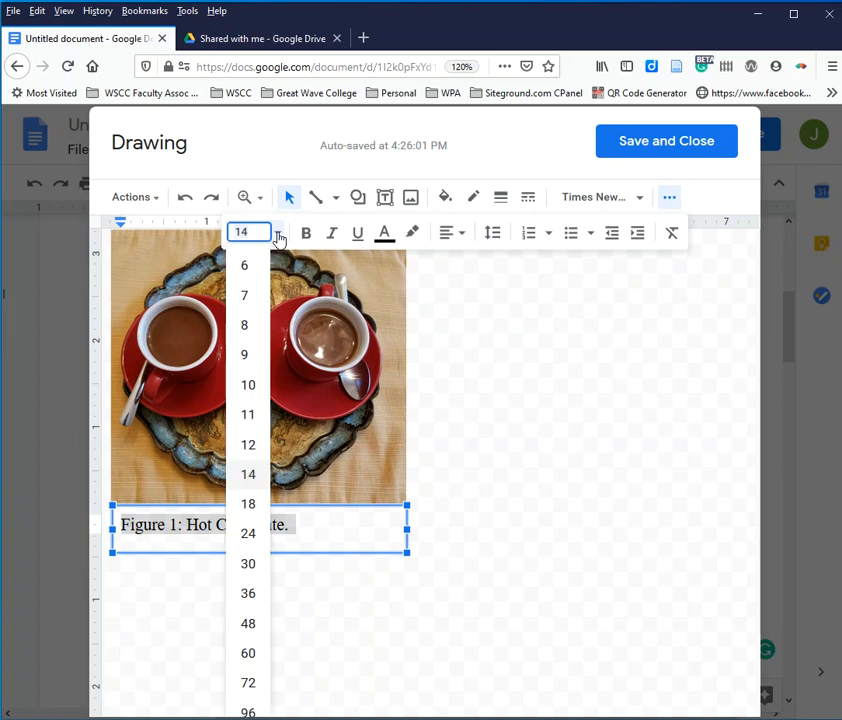
click(247, 416)
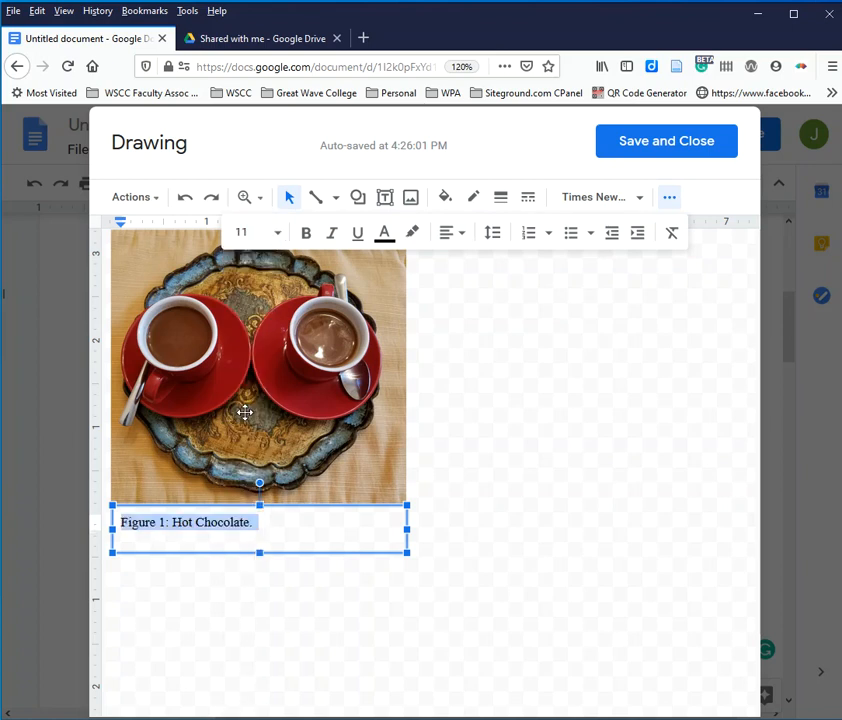
click(273, 519)
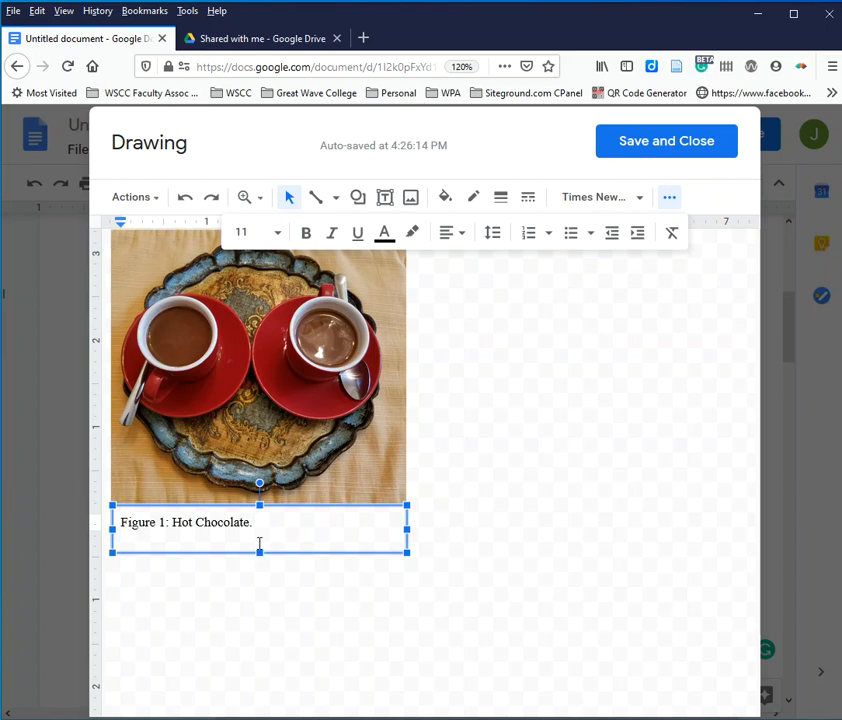
Step: Reduce the caption box's height to fit its single line, then save the drawing into the essay
drag(260, 554, 263, 534)
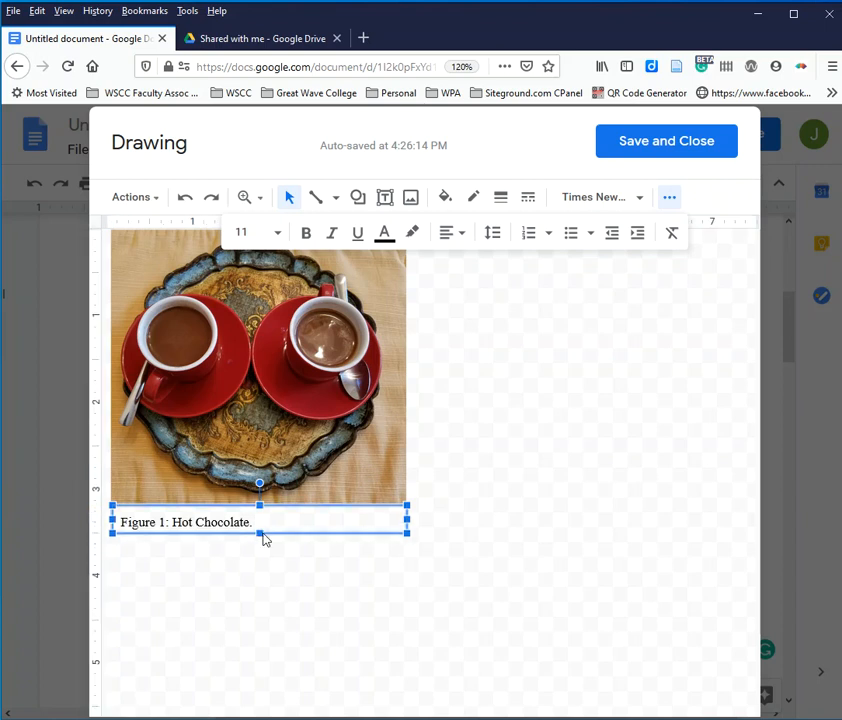
click(443, 526)
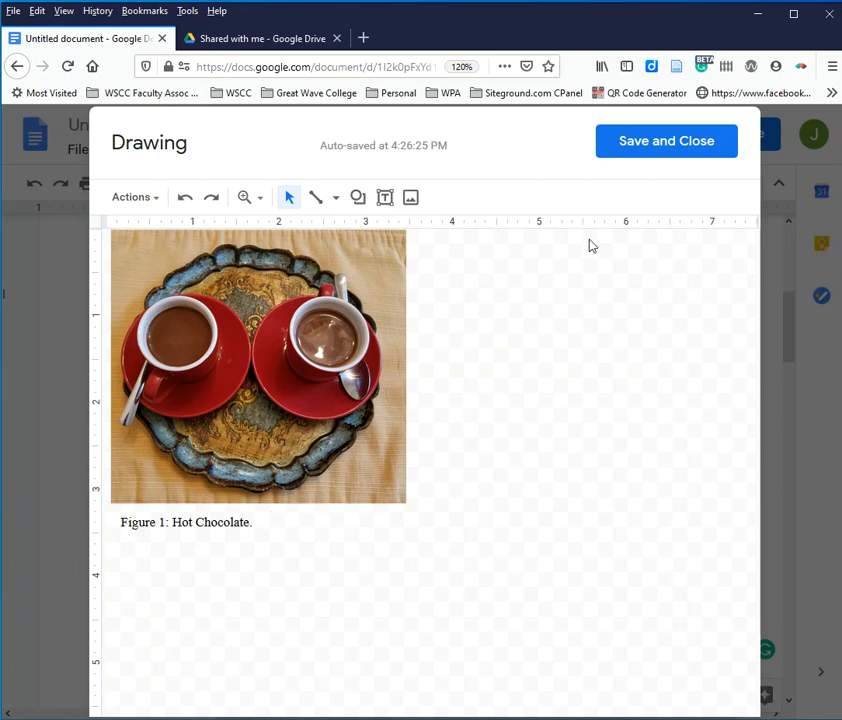
click(667, 148)
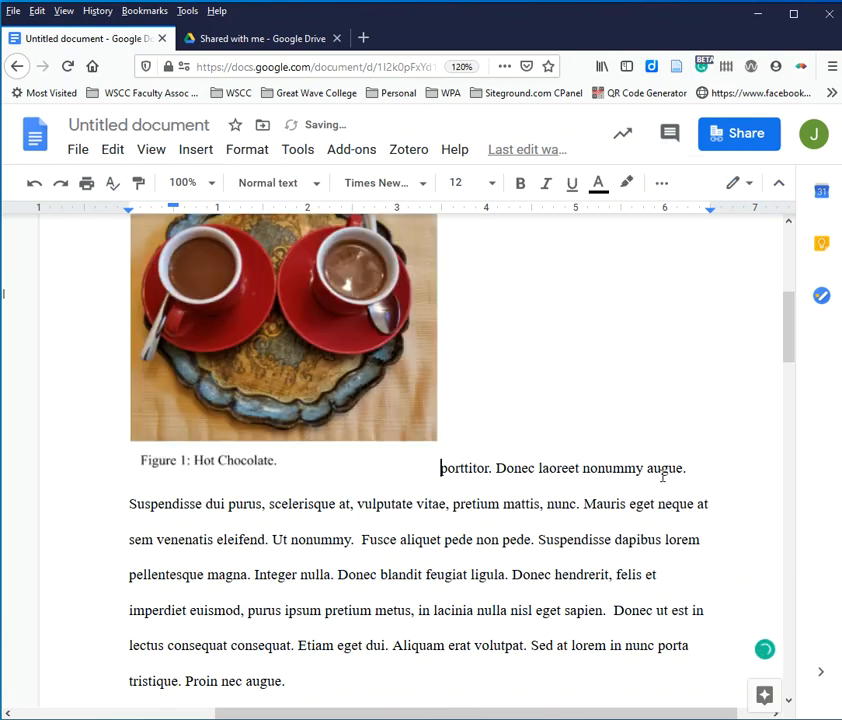
Step: Set the inserted hot chocolate drawing to wrap text, so the paragraph flows beside it
scroll(640, 505, up, 3)
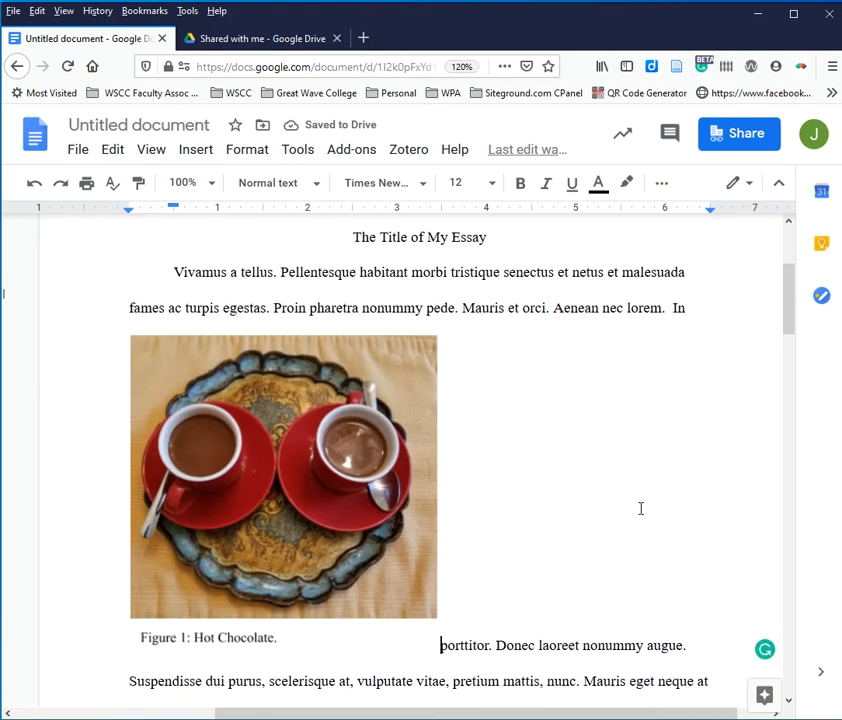
click(322, 463)
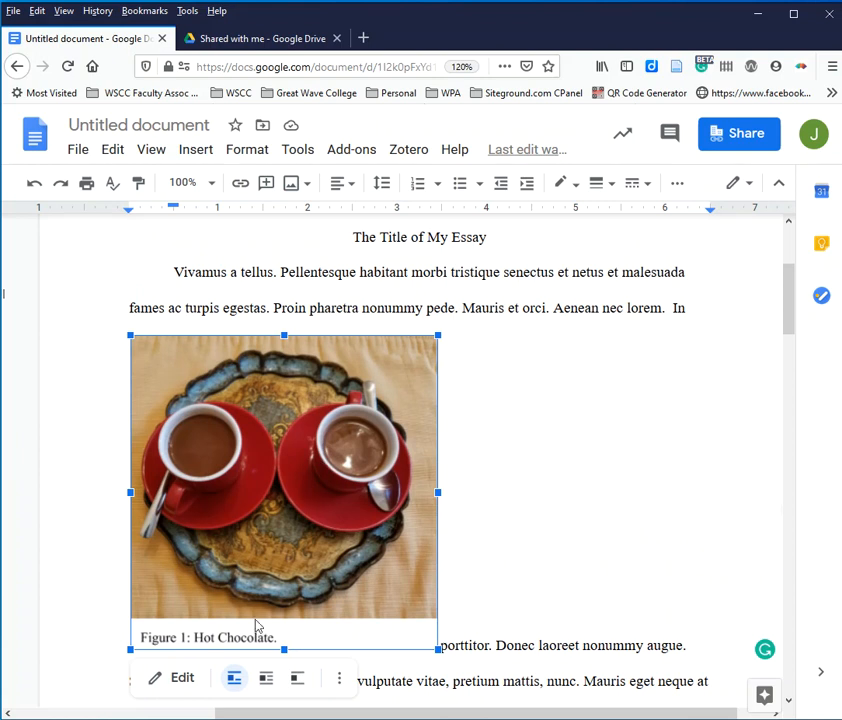
click(265, 680)
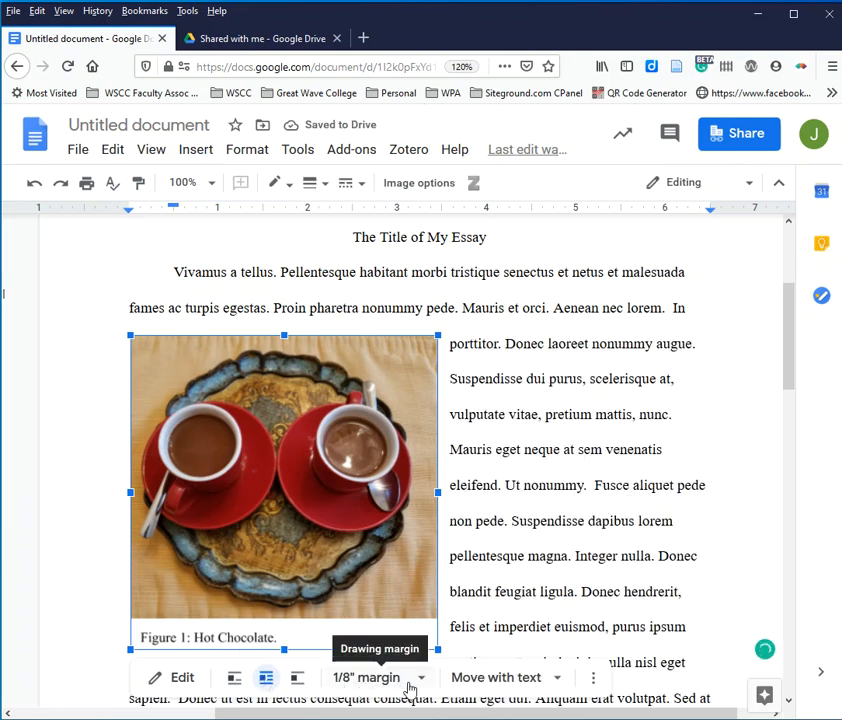
click(532, 590)
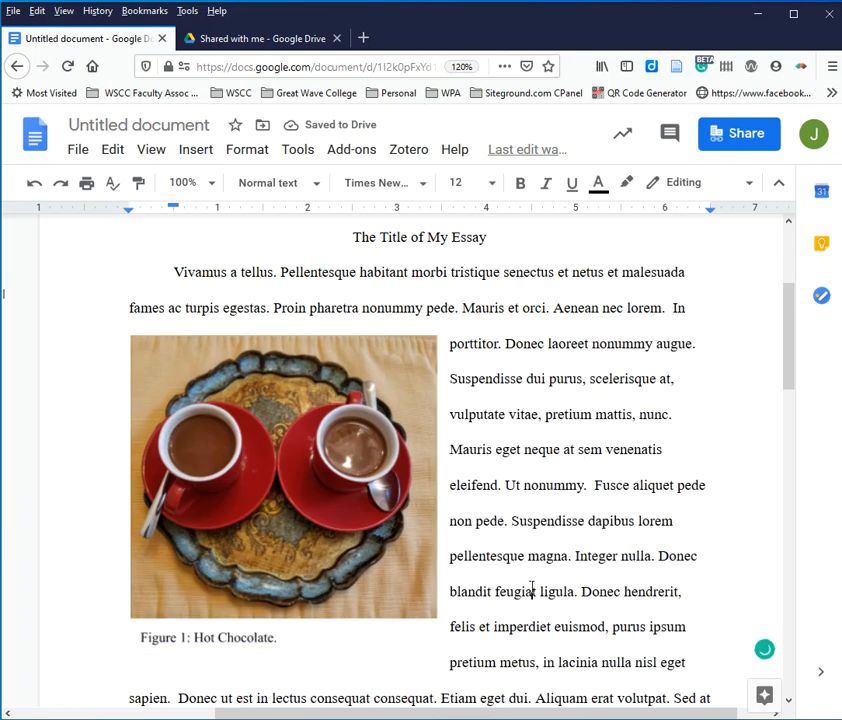
scroll(545, 580, down, 2)
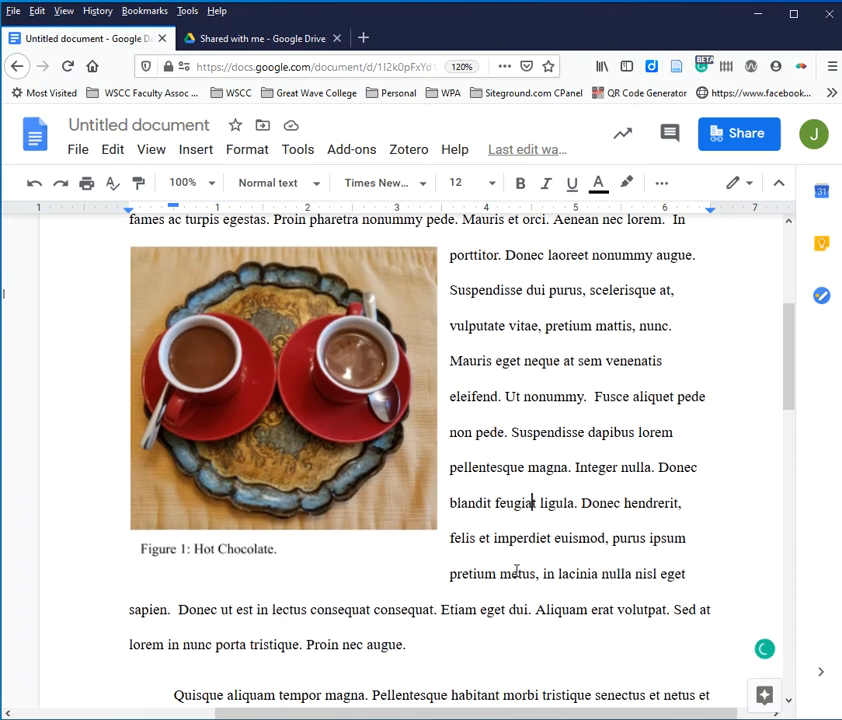
scroll(564, 576, up, 1)
scroll(516, 572, up, 4)
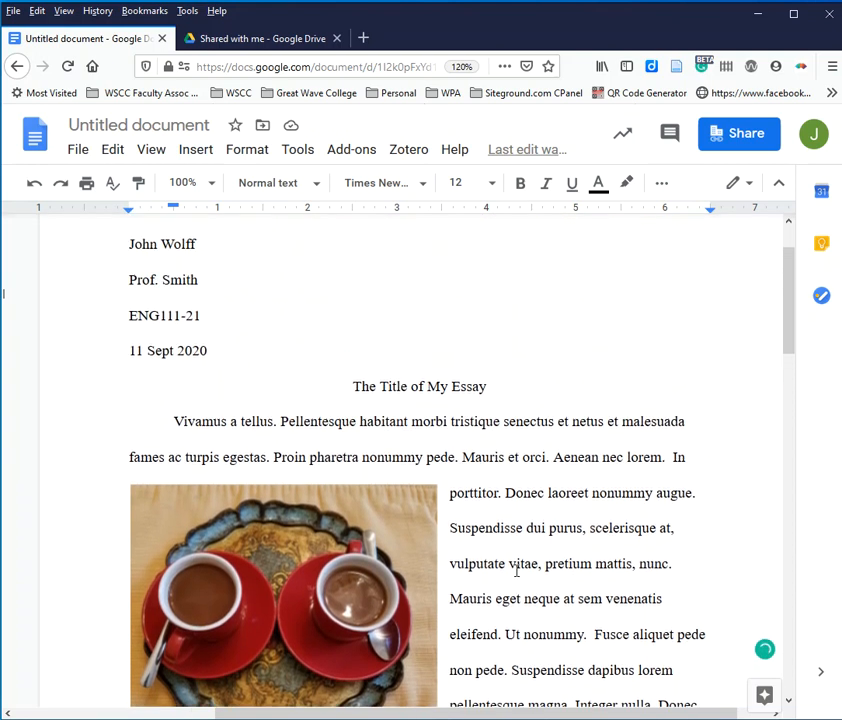
scroll(516, 571, down, 4)
scroll(516, 571, down, 3)
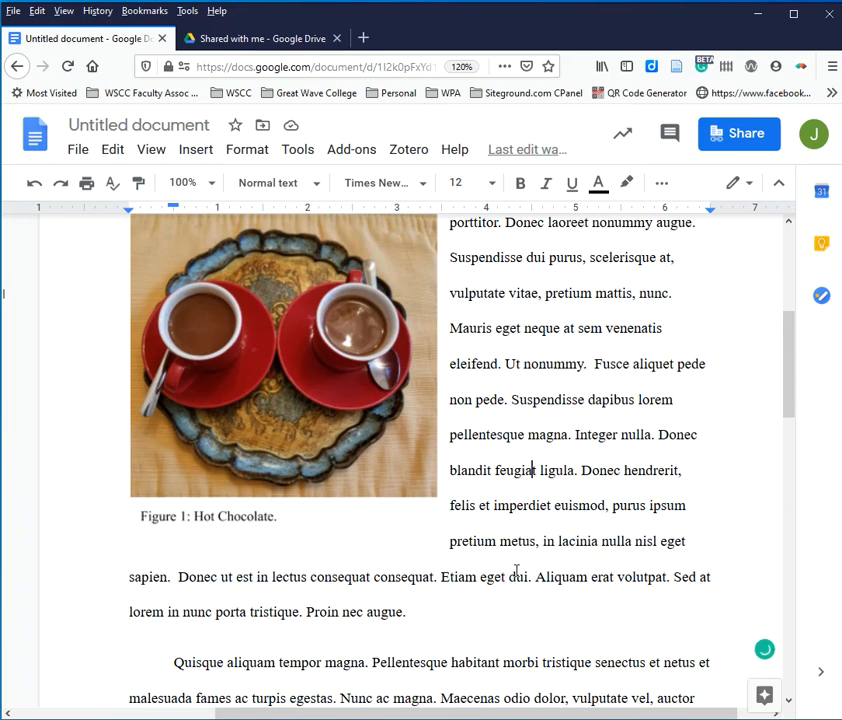